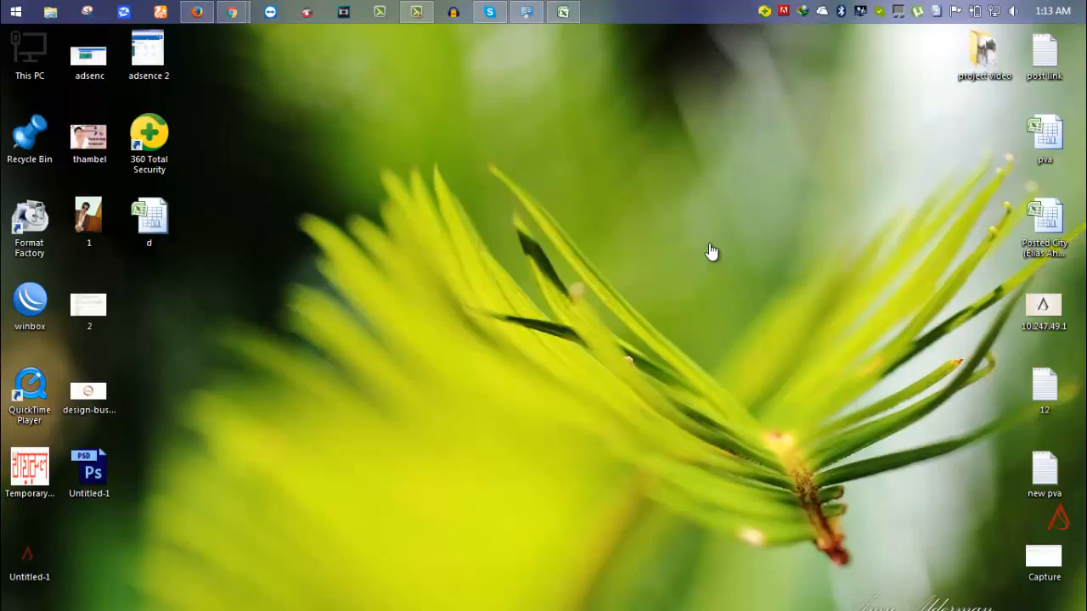
Resume the Camtasia screen recording from its recorder panel and hide the recorder controls.
click(418, 15)
click(912, 575)
key(F9)
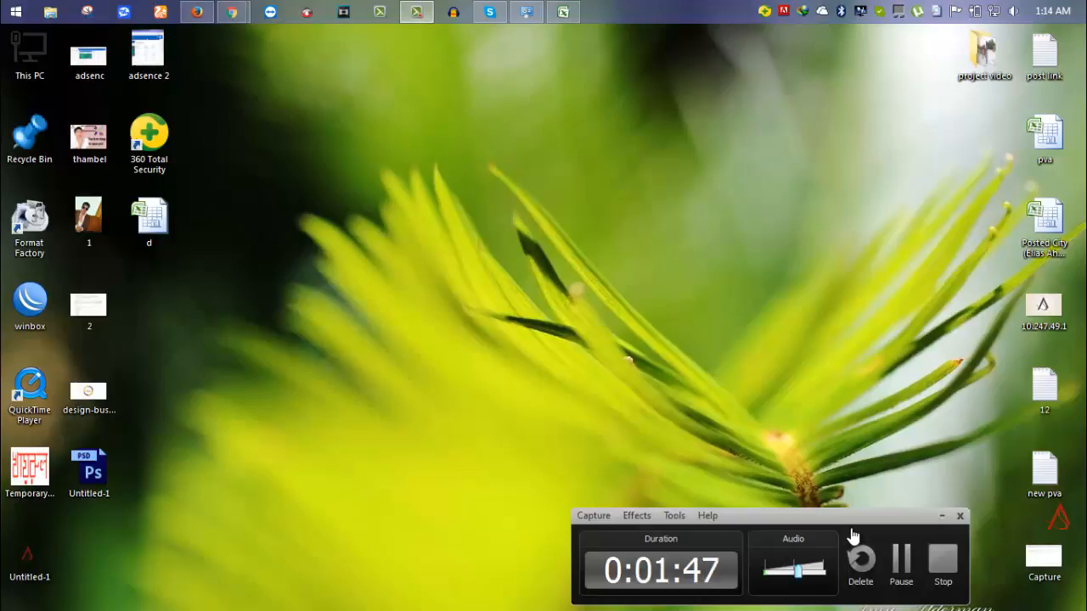
key(F9)
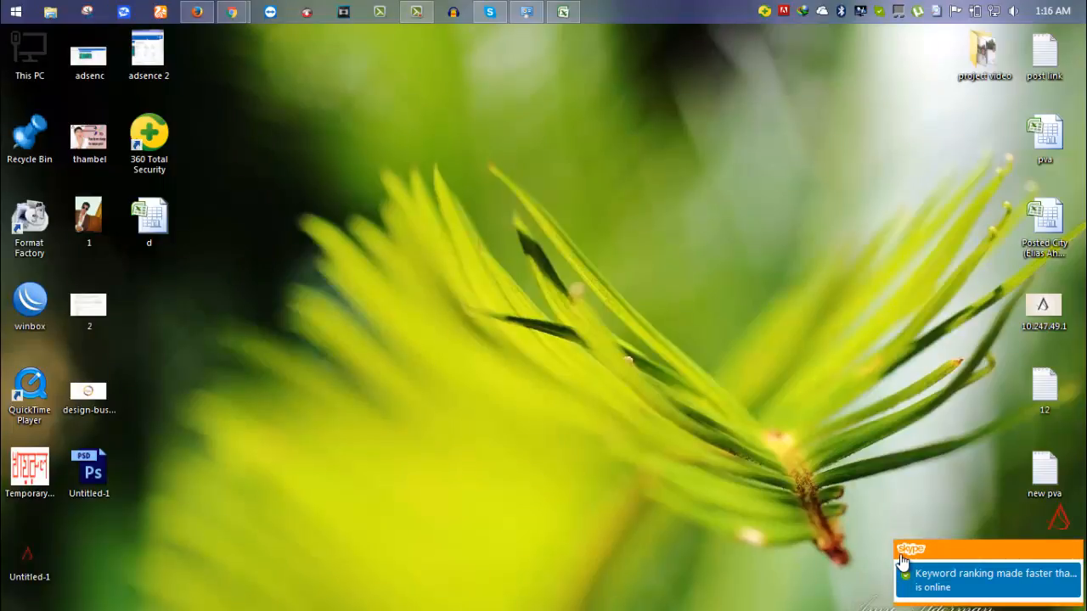
click(902, 562)
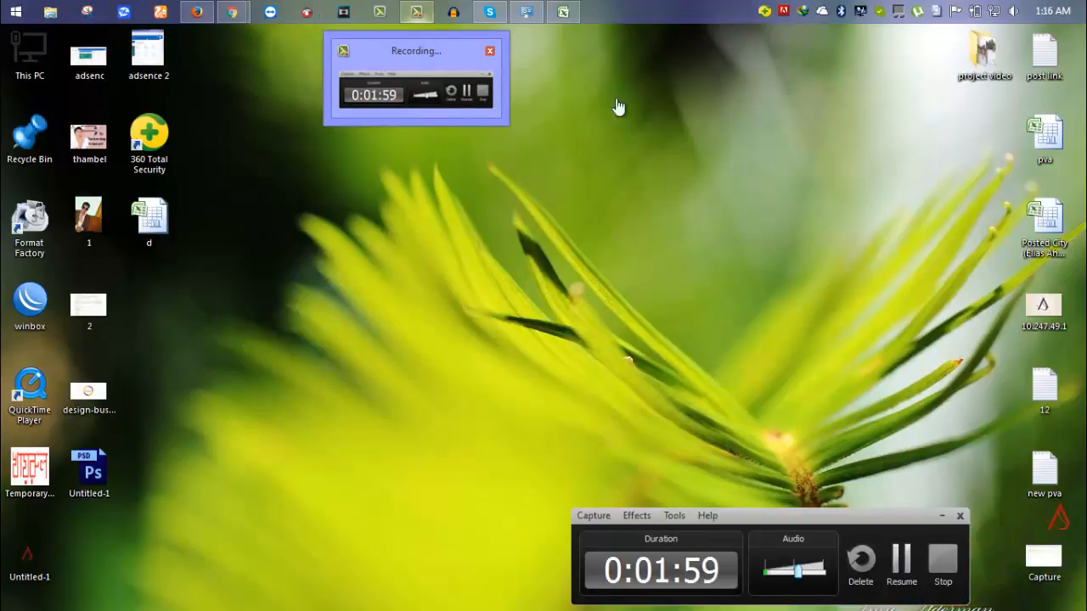
click(907, 565)
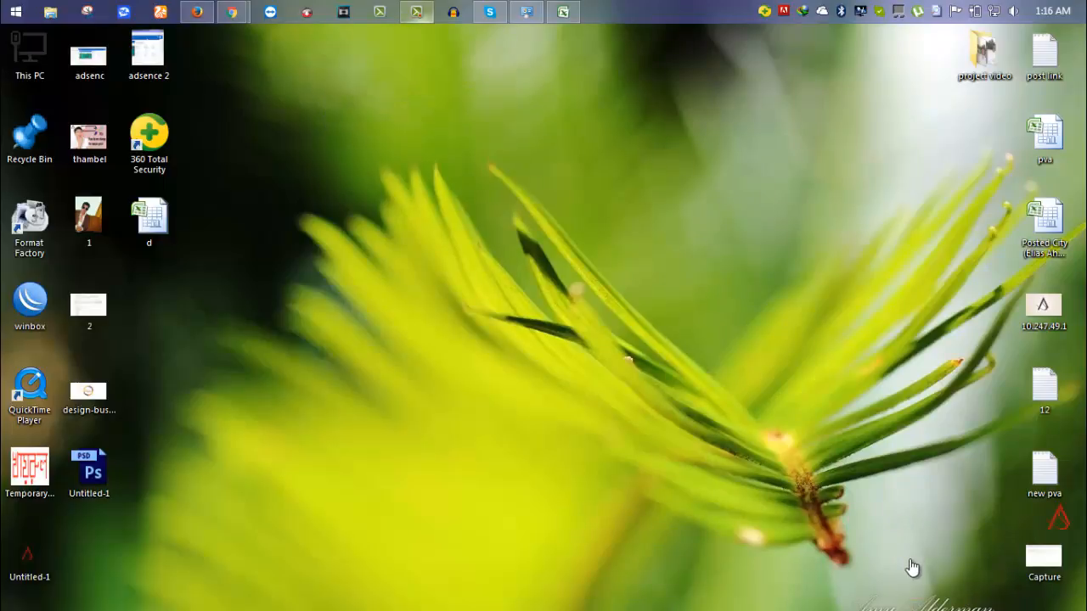
key(F9)
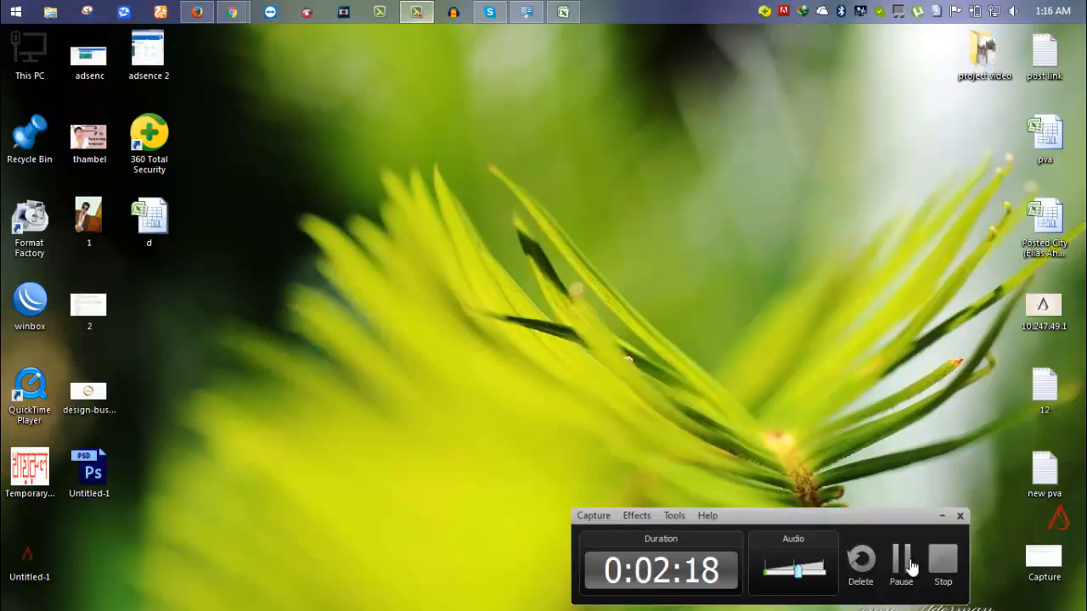
click(909, 562)
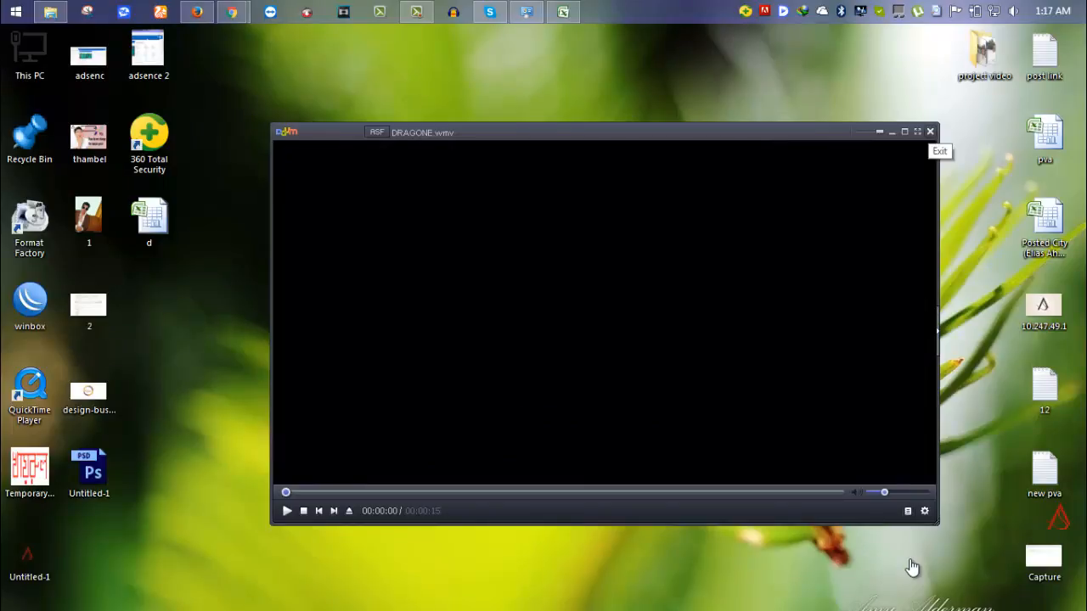
Close KMPlayer, then refresh the desktop nine times from its context menu.
click(931, 132)
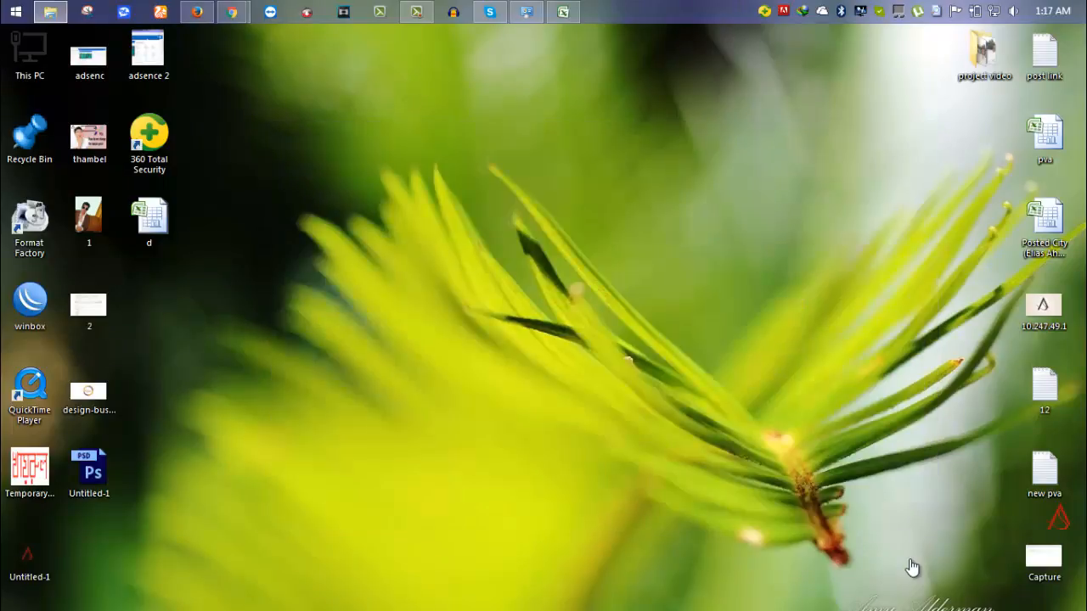
click(912, 568)
key(Menu)
key(e)
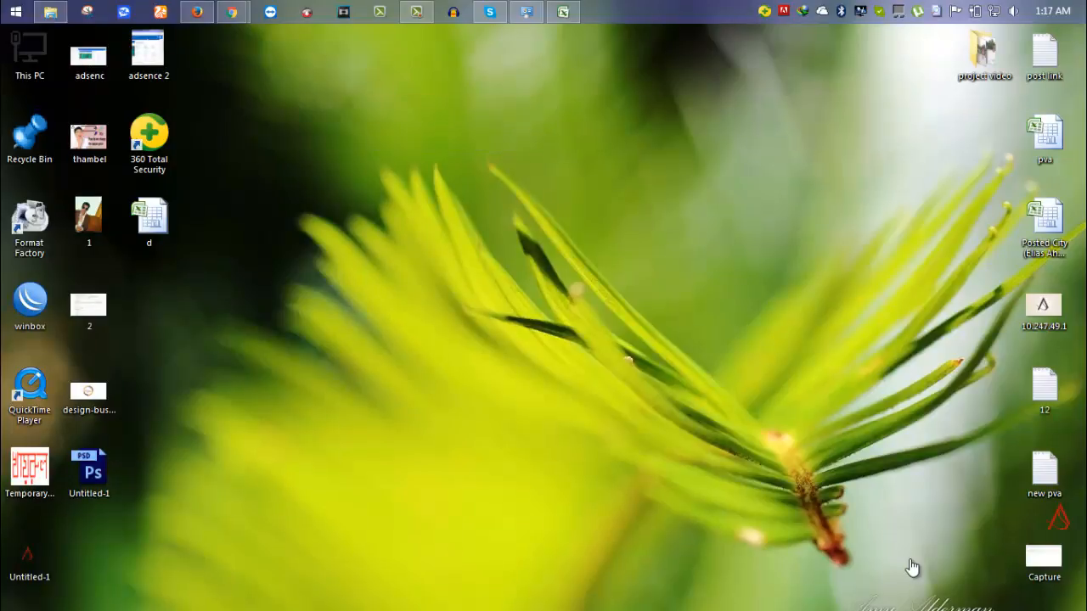
key(Menu)
key(e)
key(Menu)
key(e)
key(Menu)
key(e)
key(Menu)
key(e)
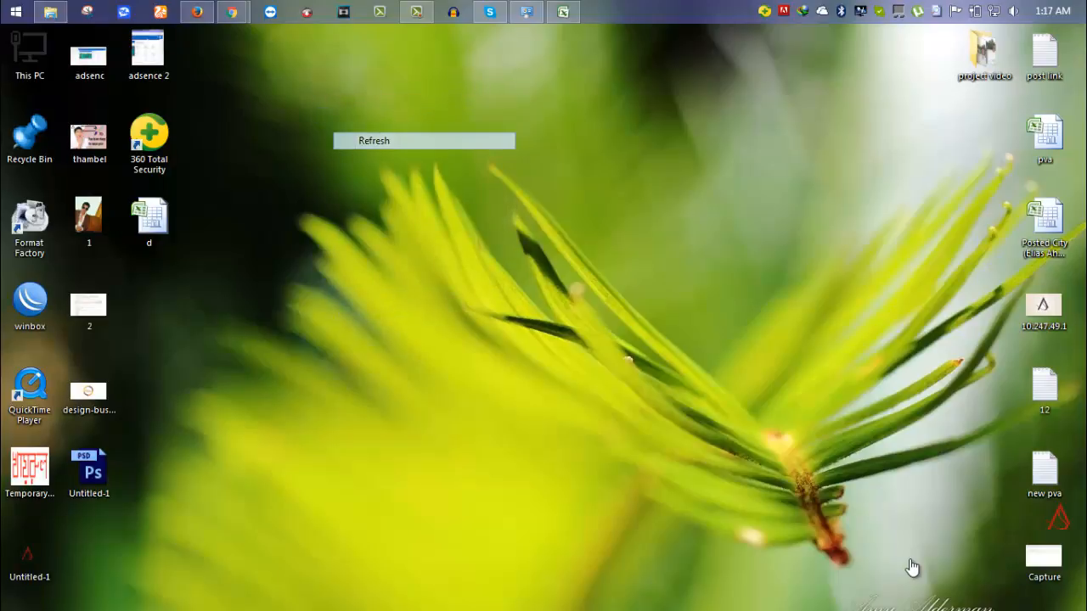
key(Menu)
key(e)
key(e)
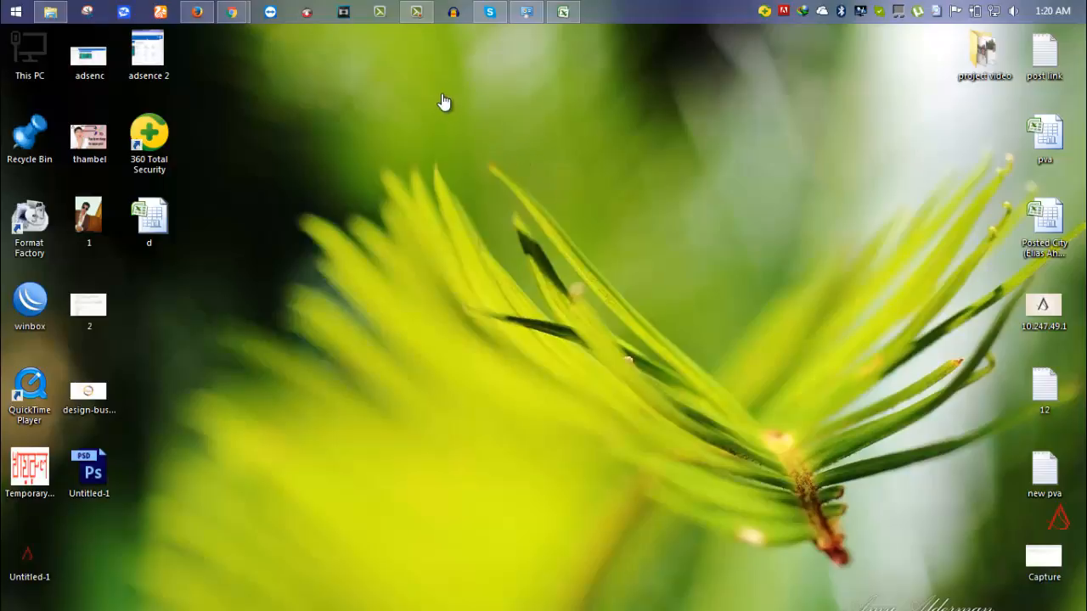
key(Menu)
key(e)
key(Menu)
key(e)
key(Menu)
key(e)
Launch Vegas Pro 13.0 from its taskbar button.
click(343, 12)
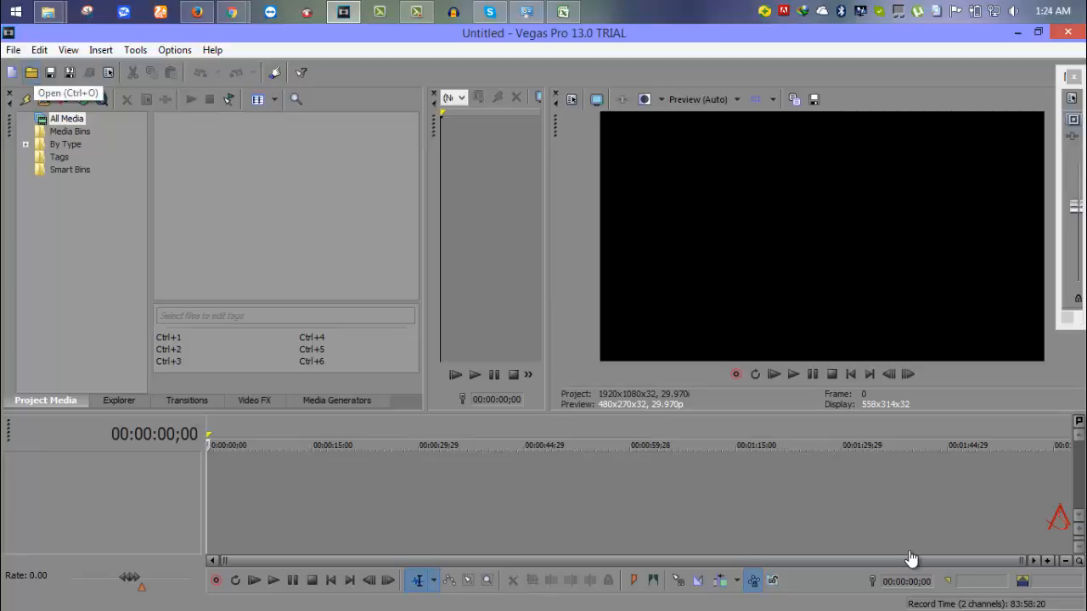
Open the OpenThis.veg template project from the 2dintro27 folder.
key(ctrl+o)
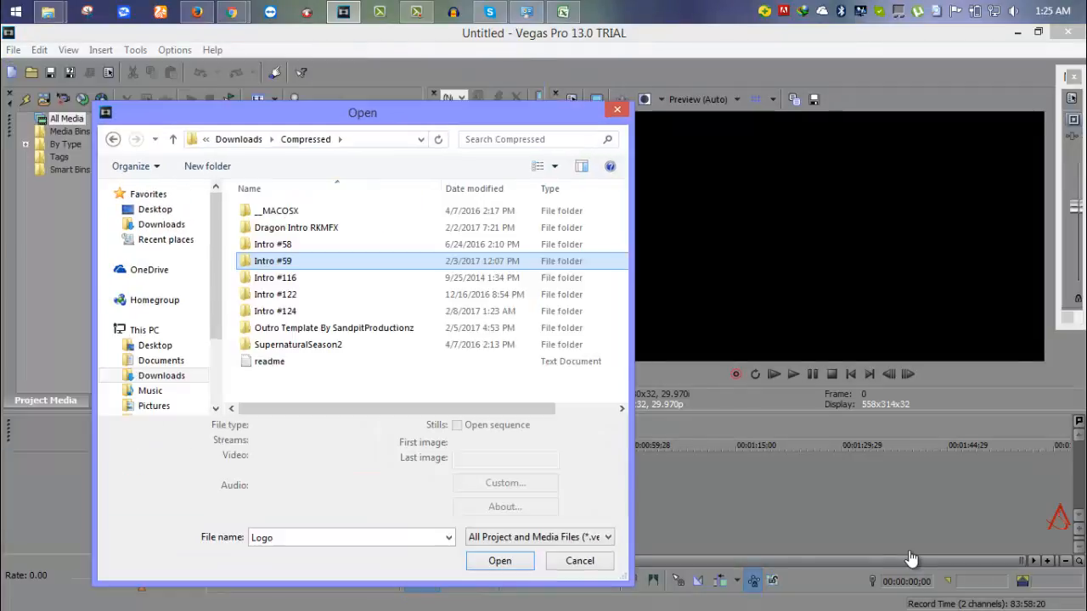
double_click(283, 261)
click(272, 295)
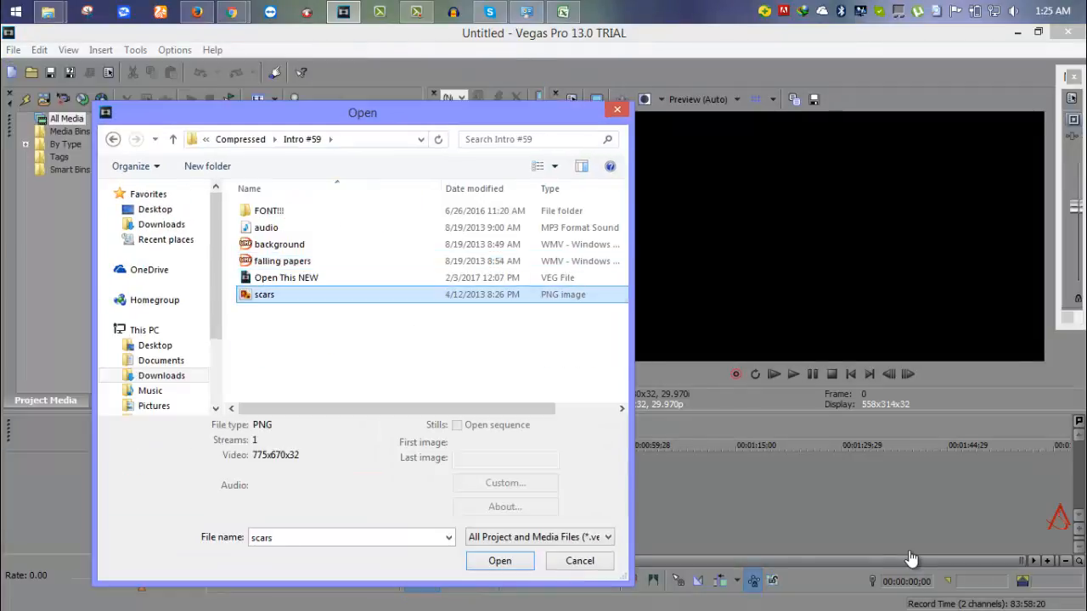
drag(288, 330, 288, 263)
click(265, 295)
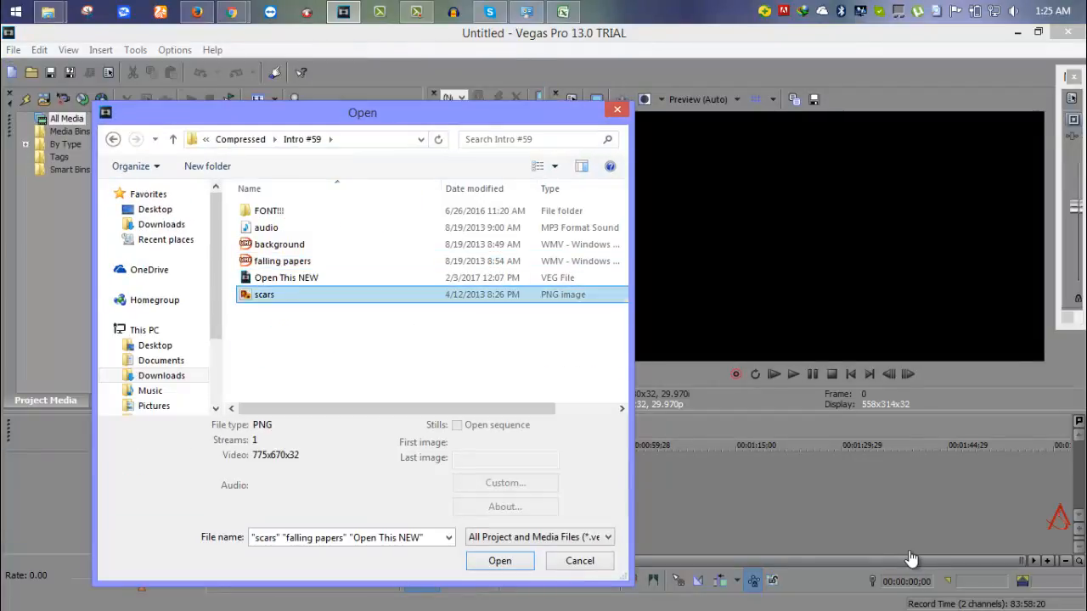
click(314, 279)
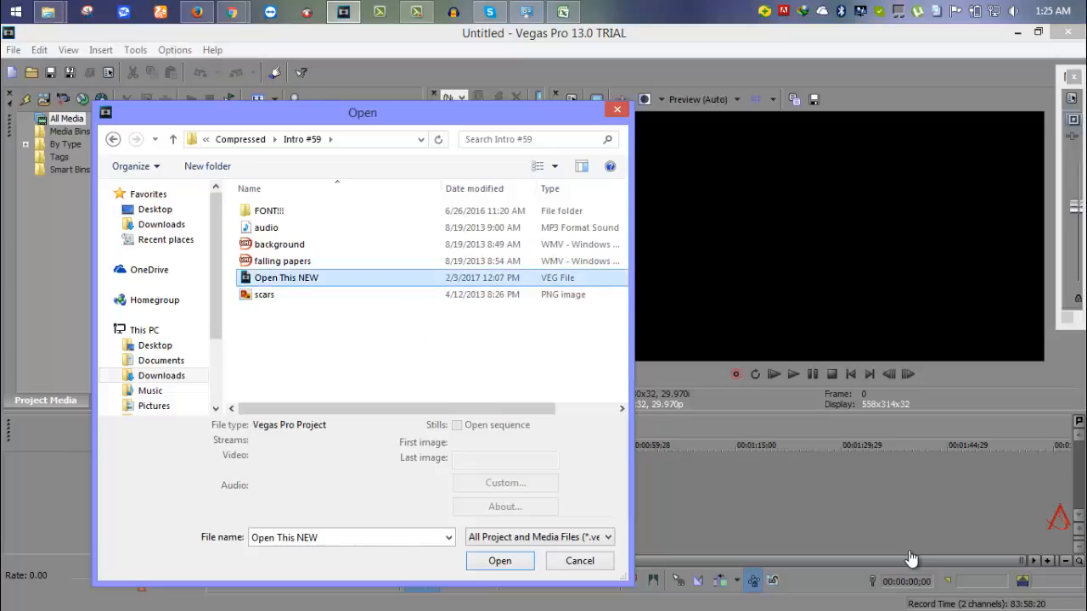
click(554, 165)
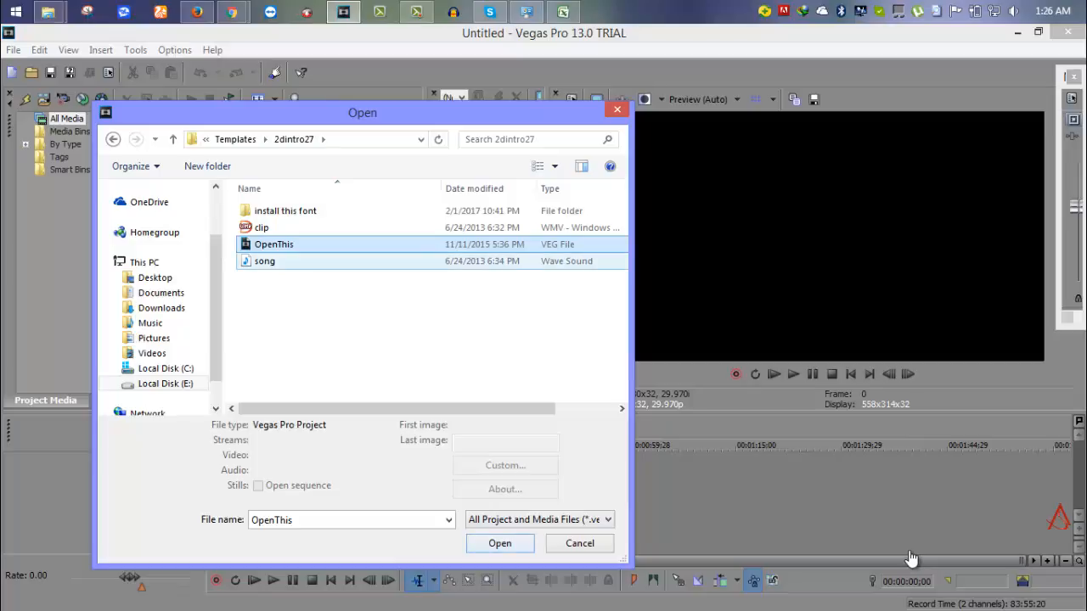
click(537, 167)
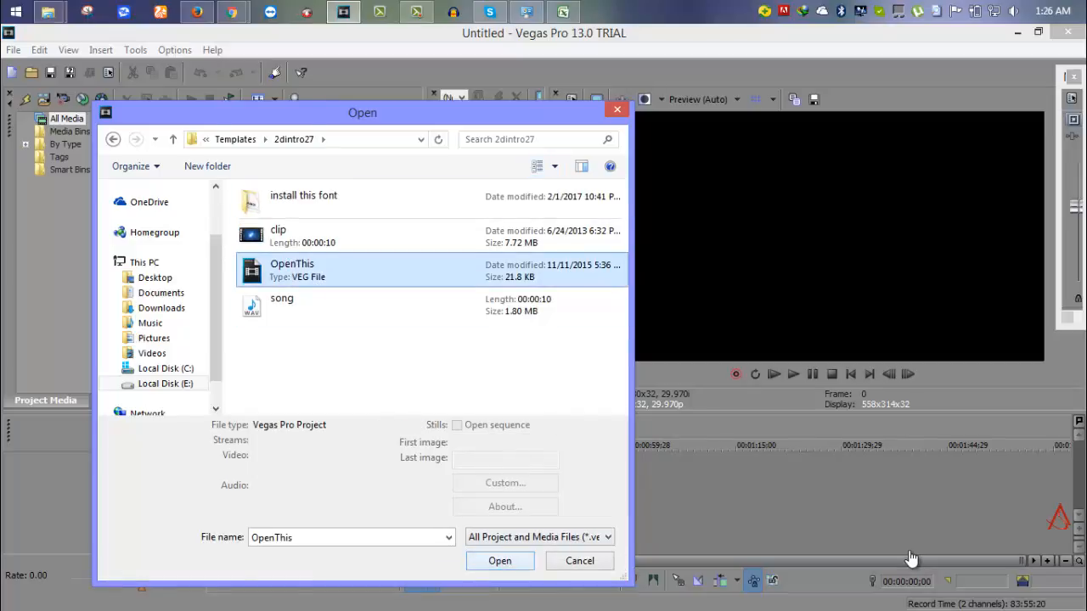
key(Return)
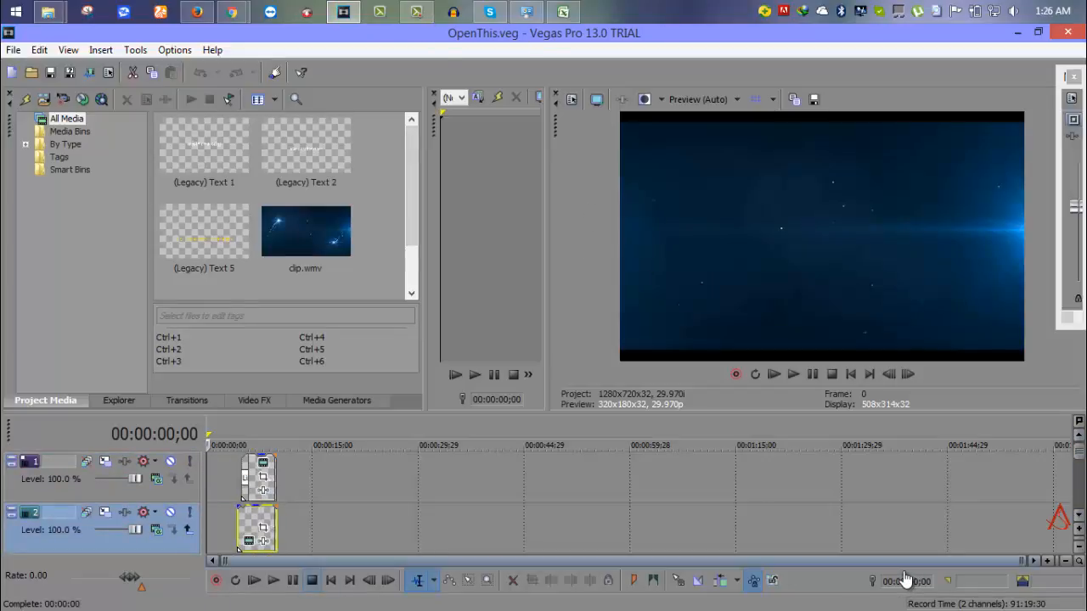
Scroll the timeline and play the intro once to preview it.
scroll(906, 580, up, 3)
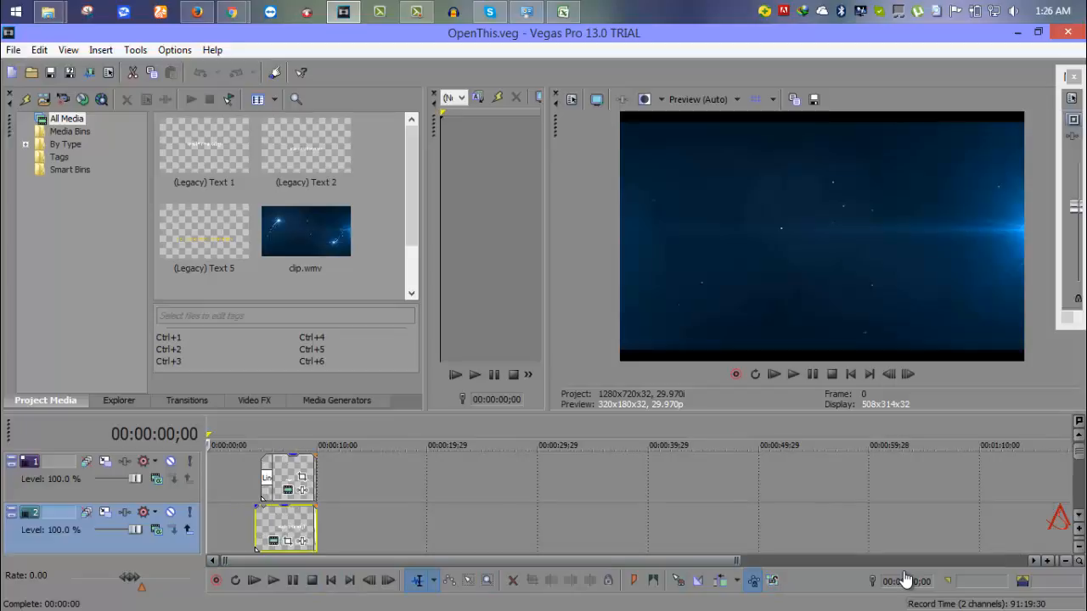
scroll(906, 580, up, 3)
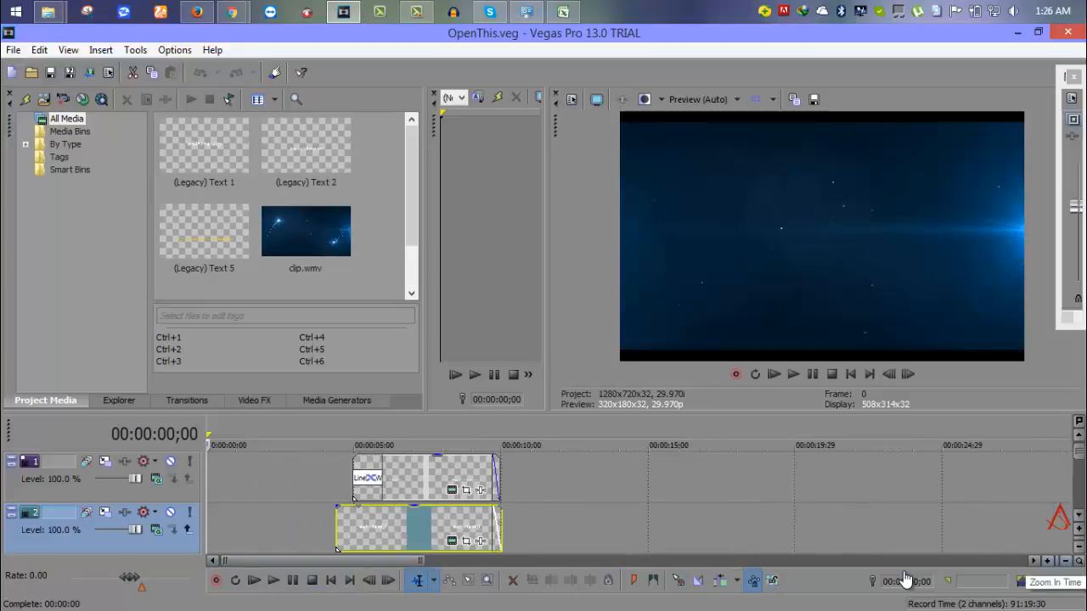
drag(291, 562, 317, 561)
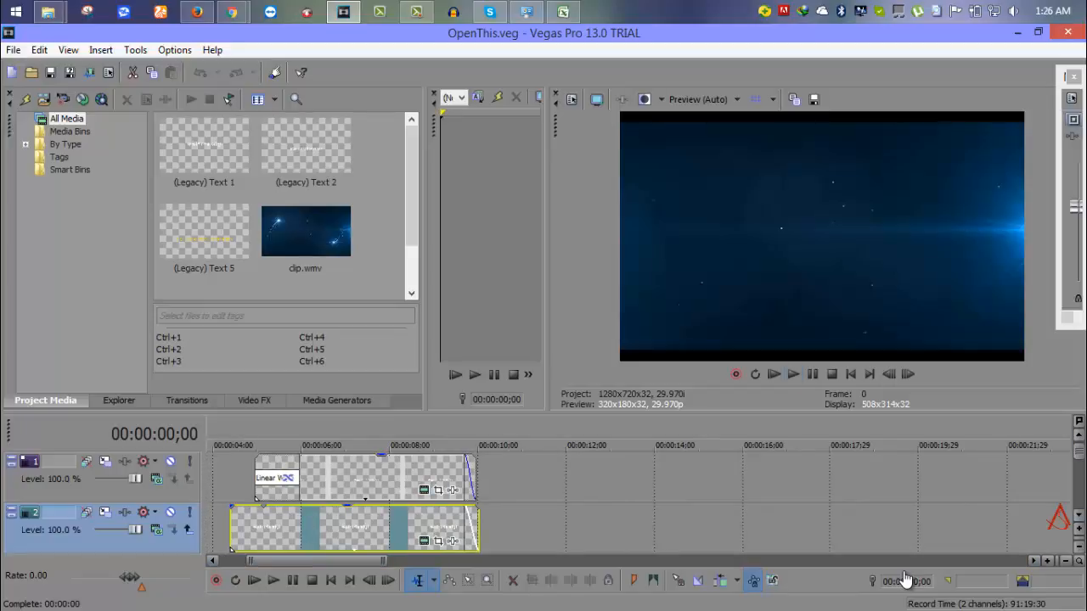
key(space)
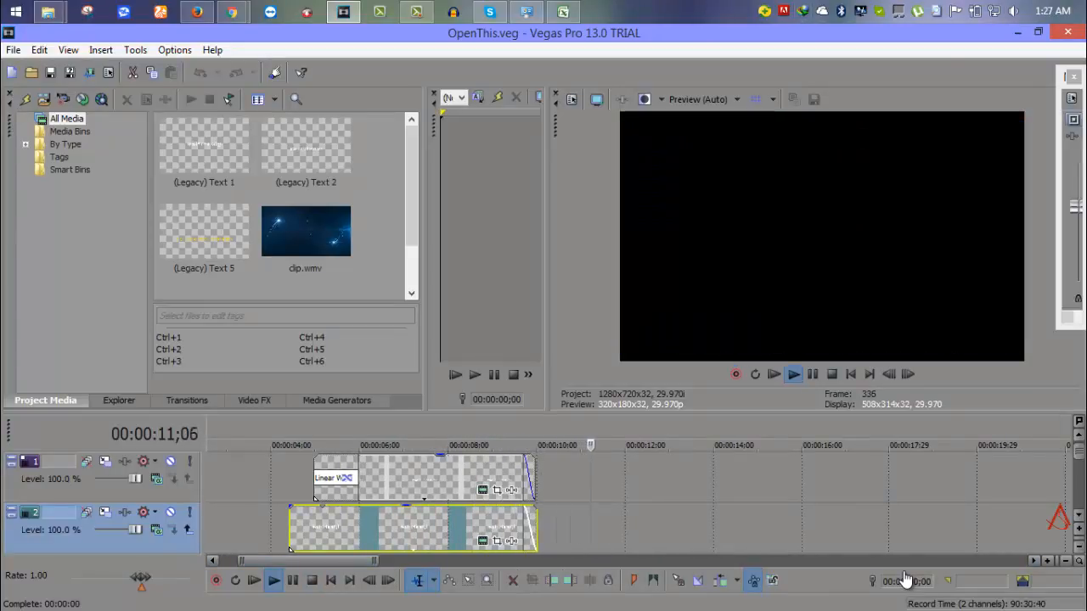
key(Return)
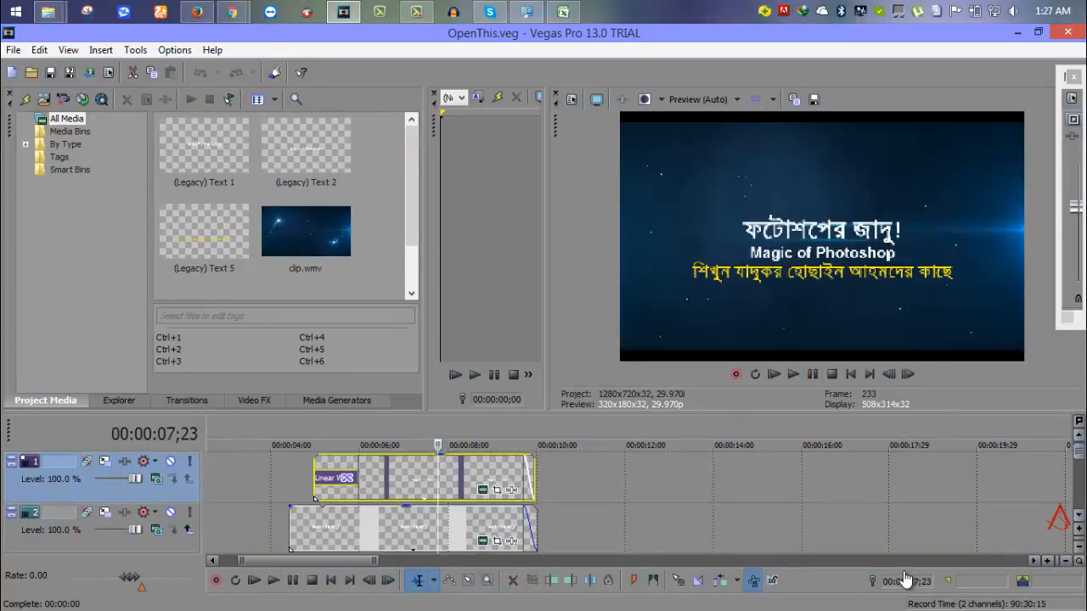
Step through the tracks to reveal the audio track and the title tracks above.
key(Down)
key(Down)
key(Down)
key(Down)
key(Down)
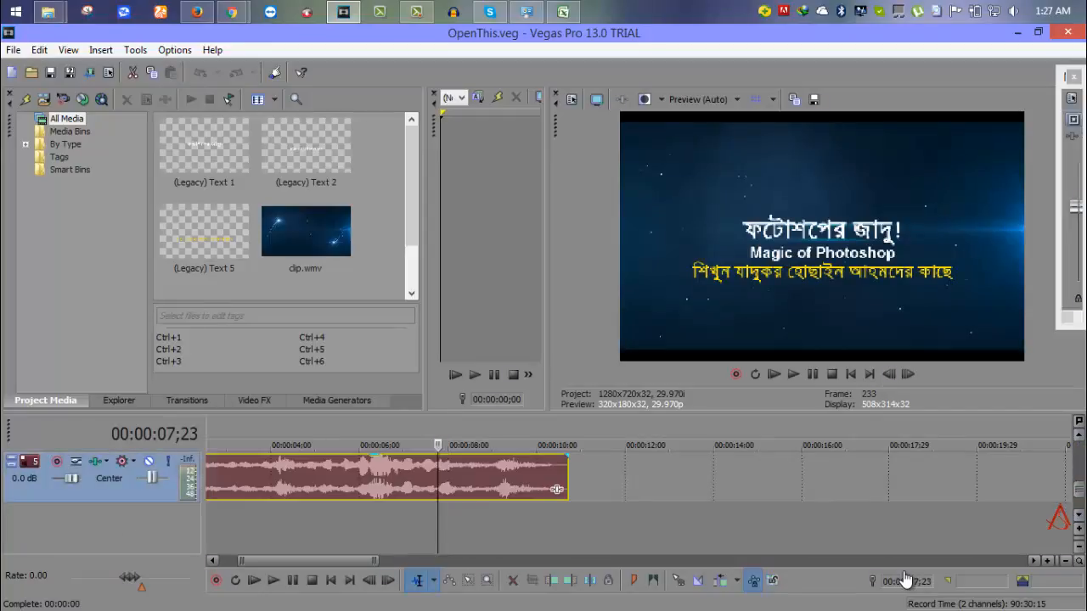
key(space)
key(Up)
key(Up)
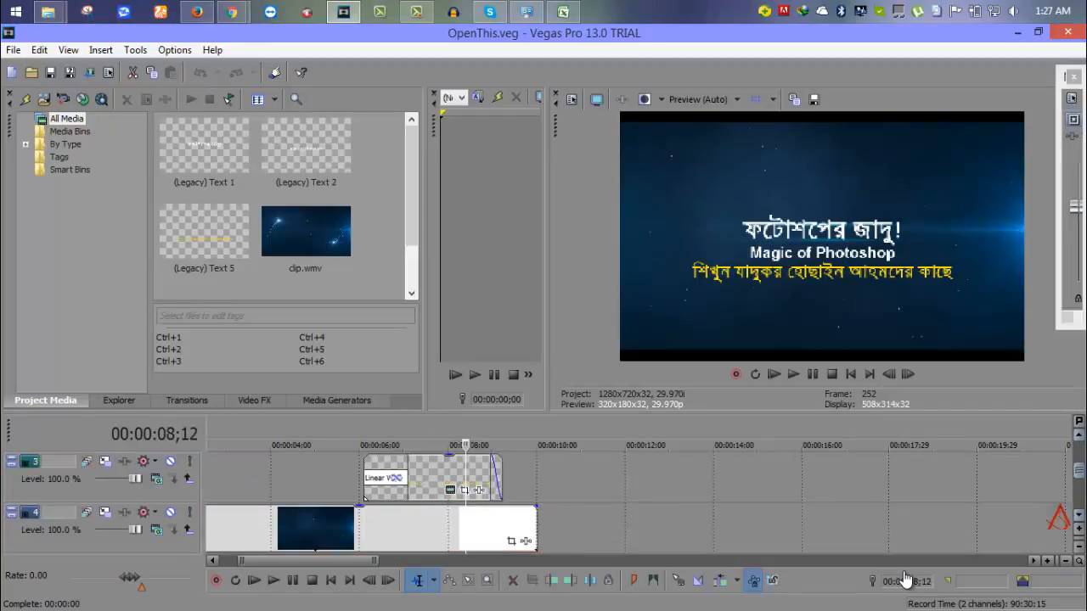
key(Up)
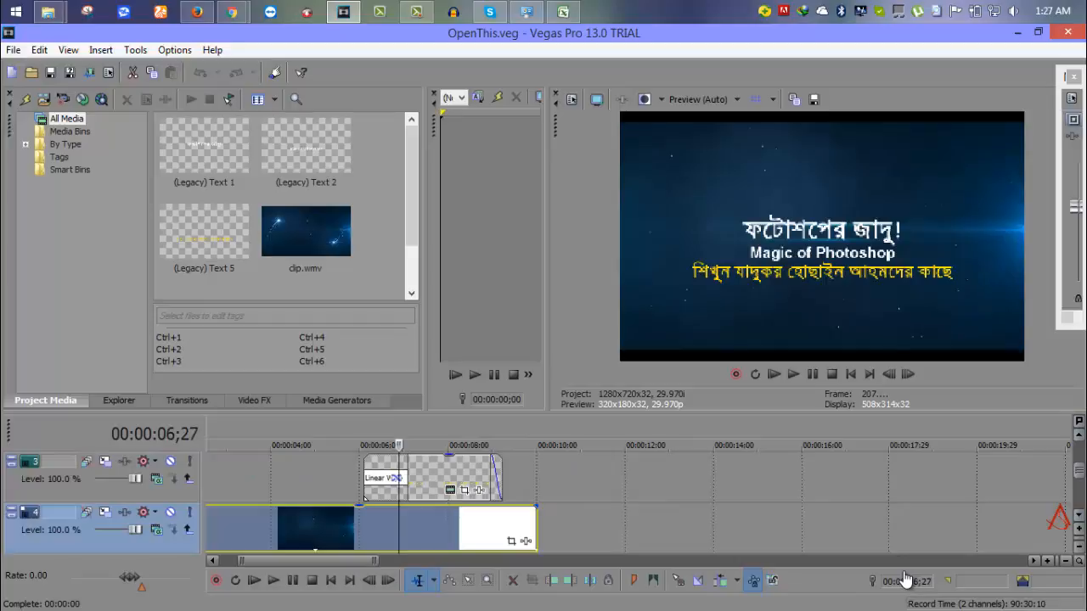
key(Up)
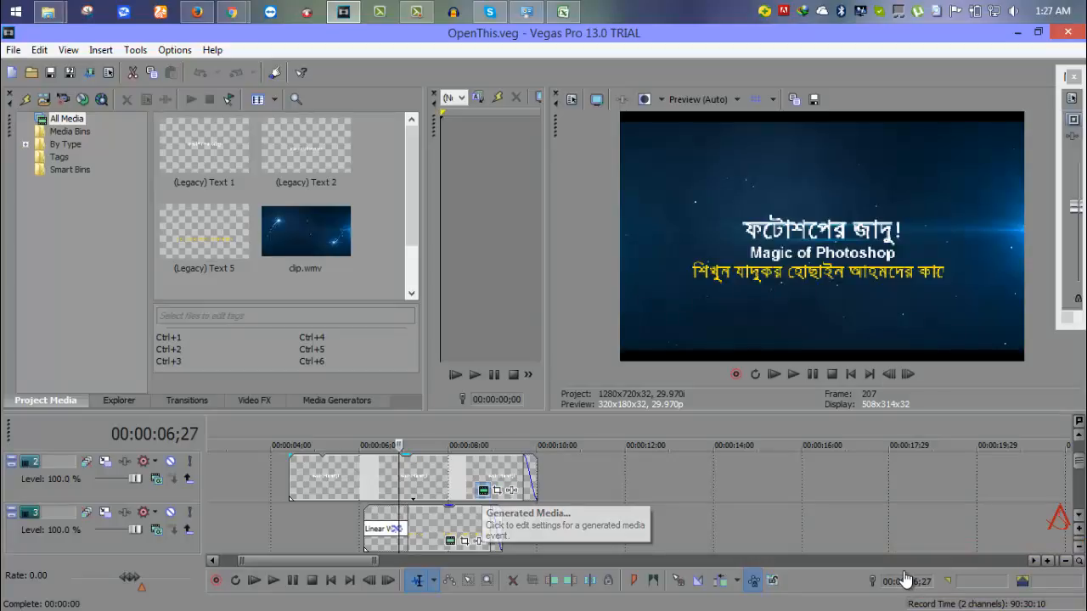
Open the top title event's text generator and select its Bengali heading.
click(483, 491)
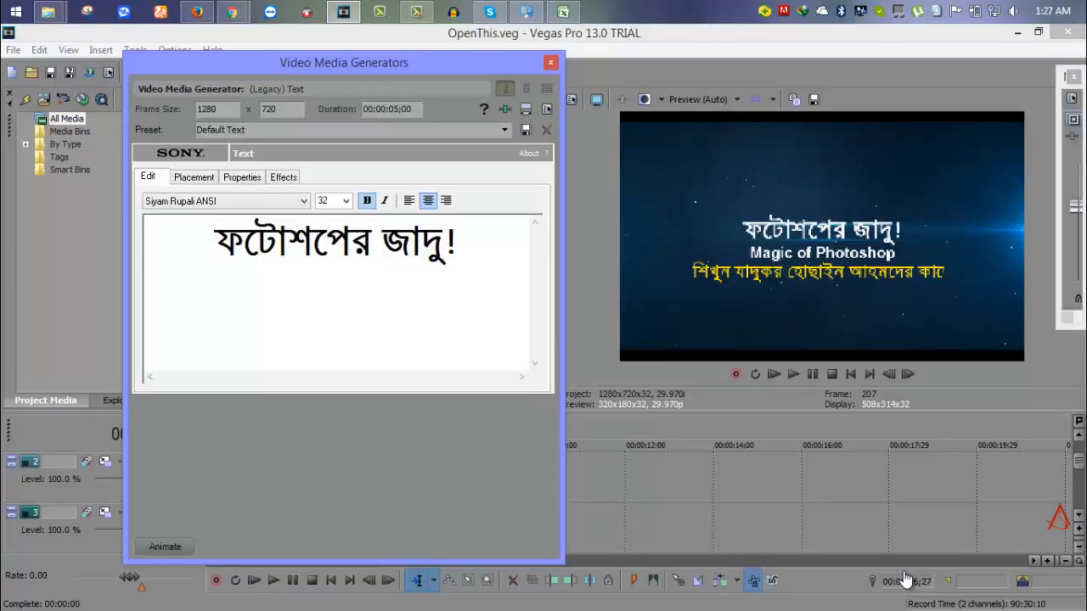
drag(339, 62, 387, 59)
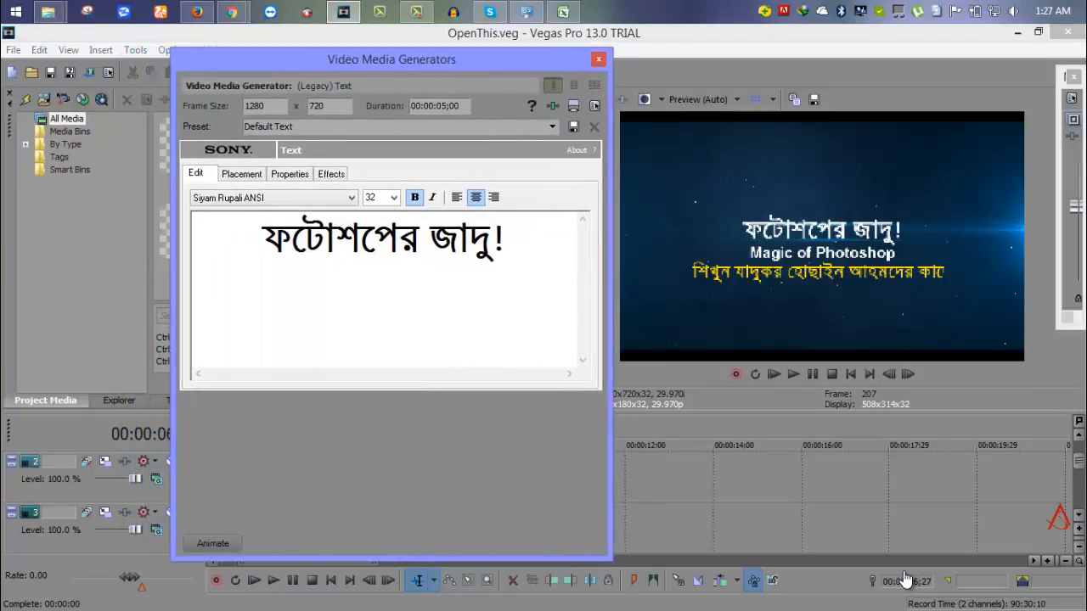
drag(504, 239, 262, 239)
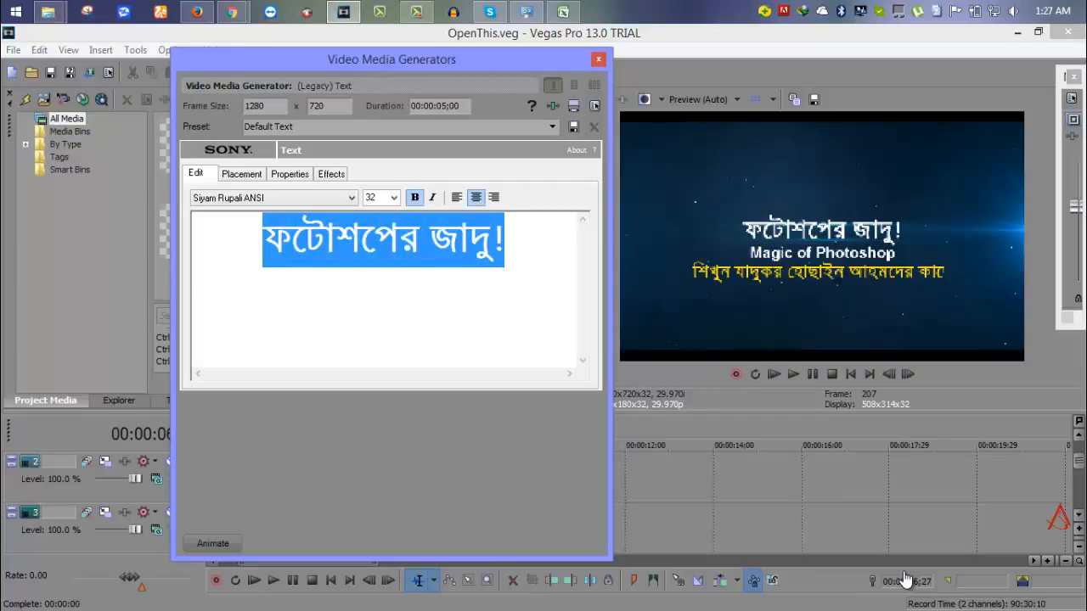
text(arfin)
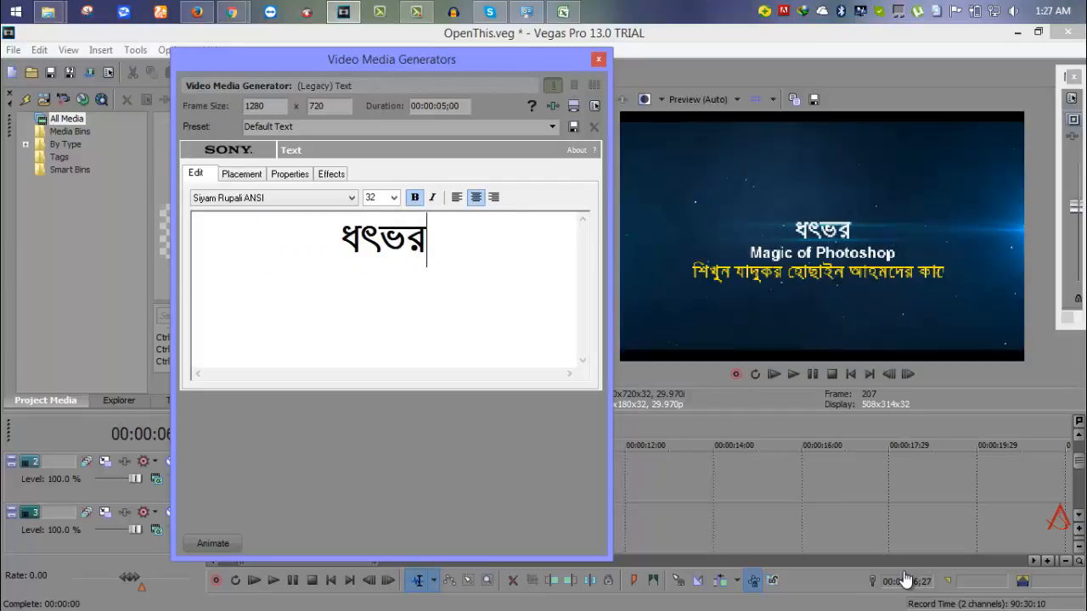
key(BackSpace)
key(BackSpace)
key(BackSpace)
key(BackSpace)
key(BackSpace)
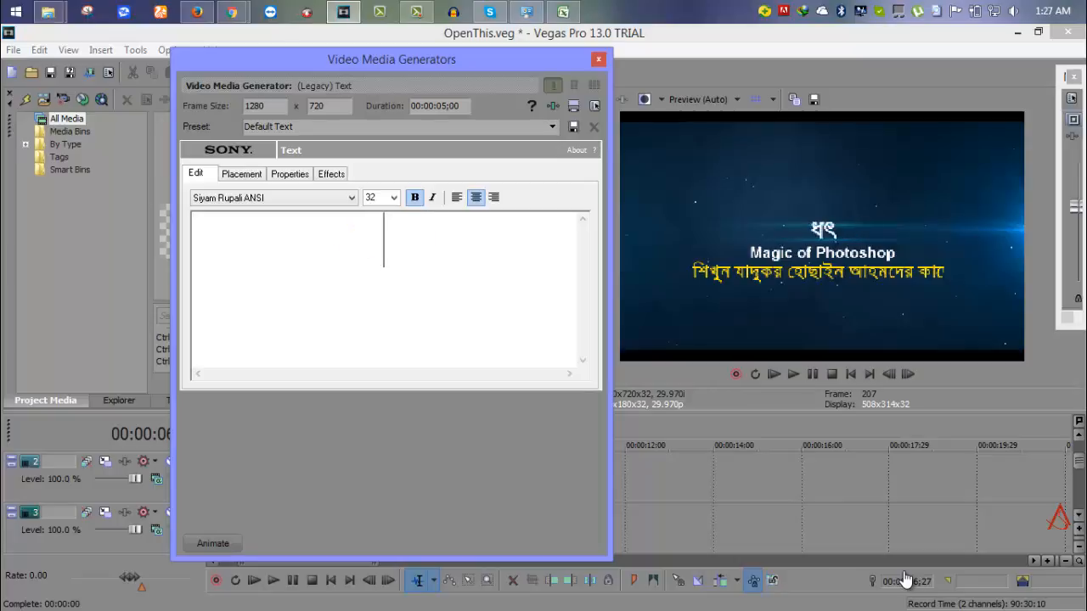
Switch the title font to Arial and type the custom name in its place.
click(351, 198)
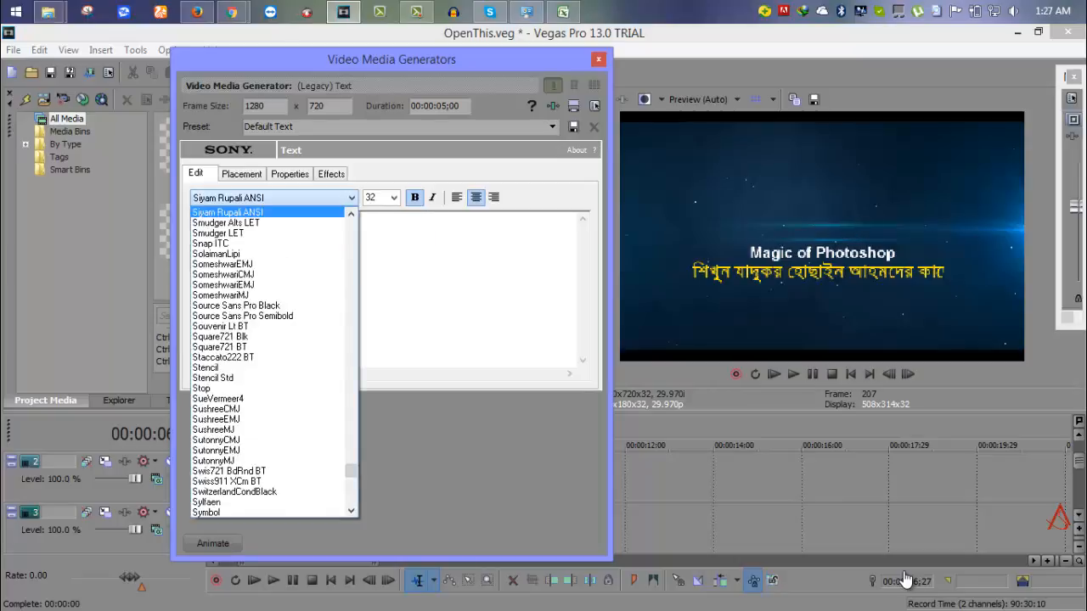
scroll(270, 361, up, 20)
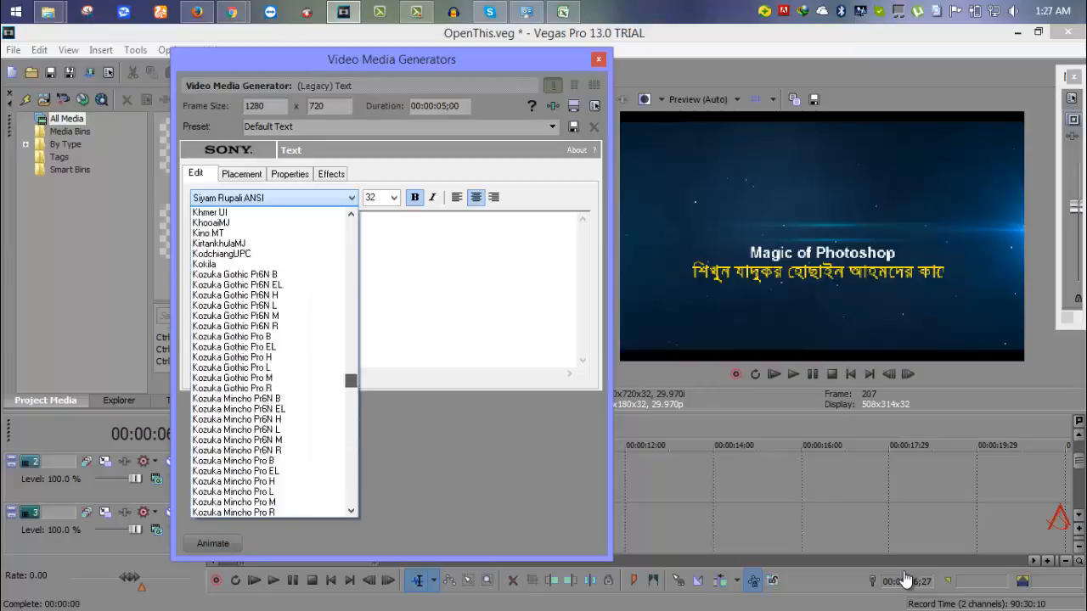
scroll(270, 361, up, 5)
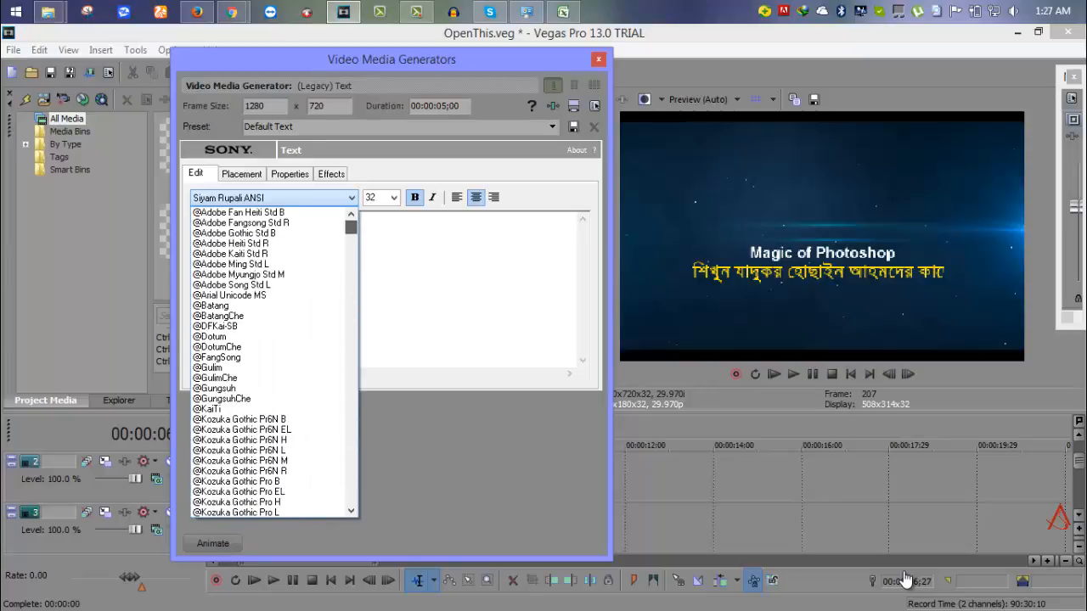
scroll(270, 361, down, 20)
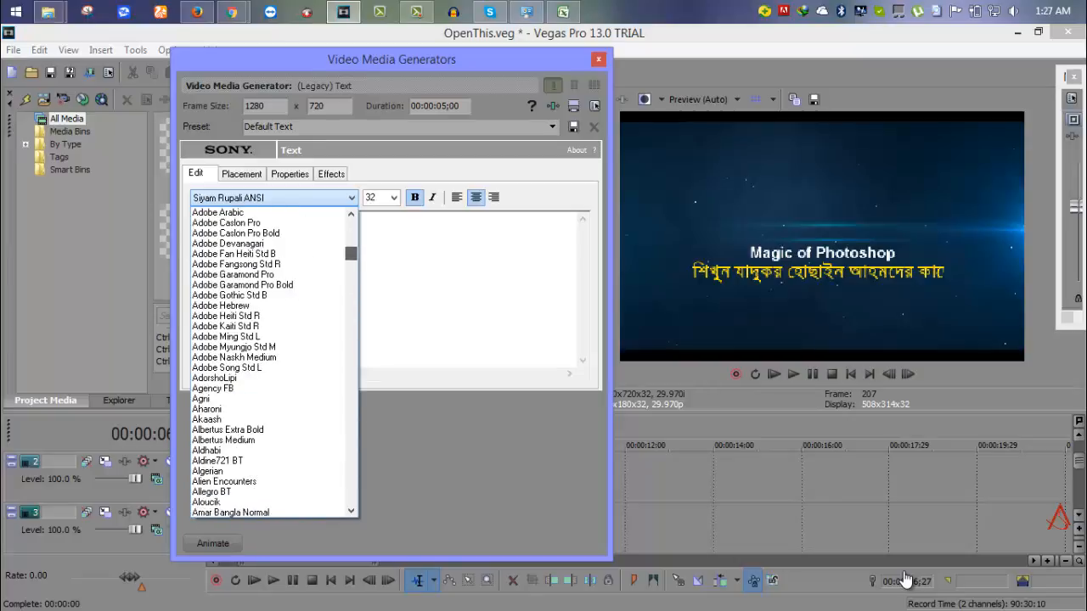
scroll(270, 361, down, 10)
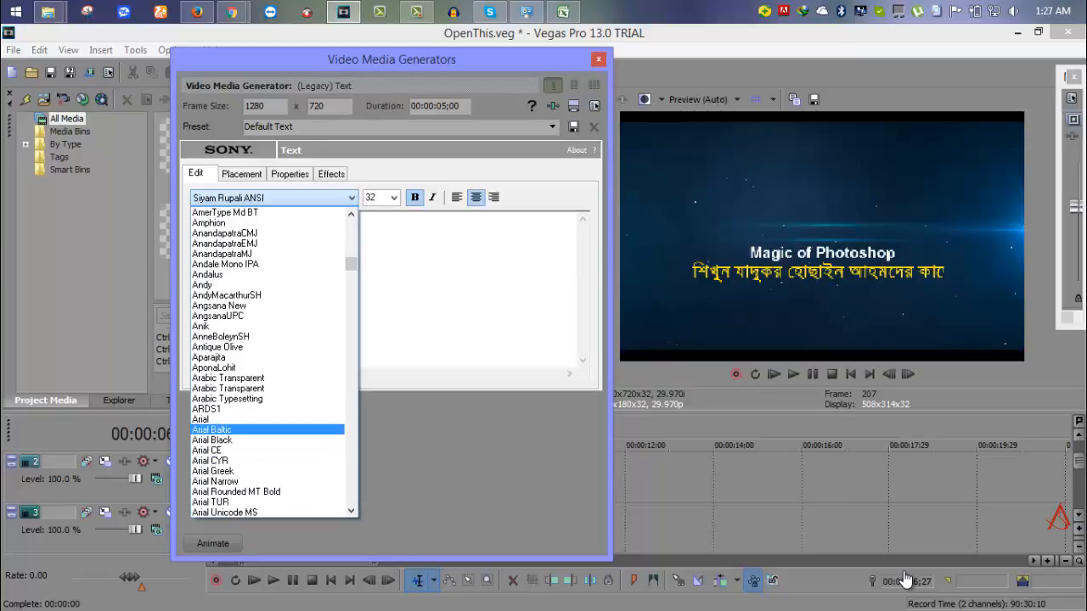
click(246, 429)
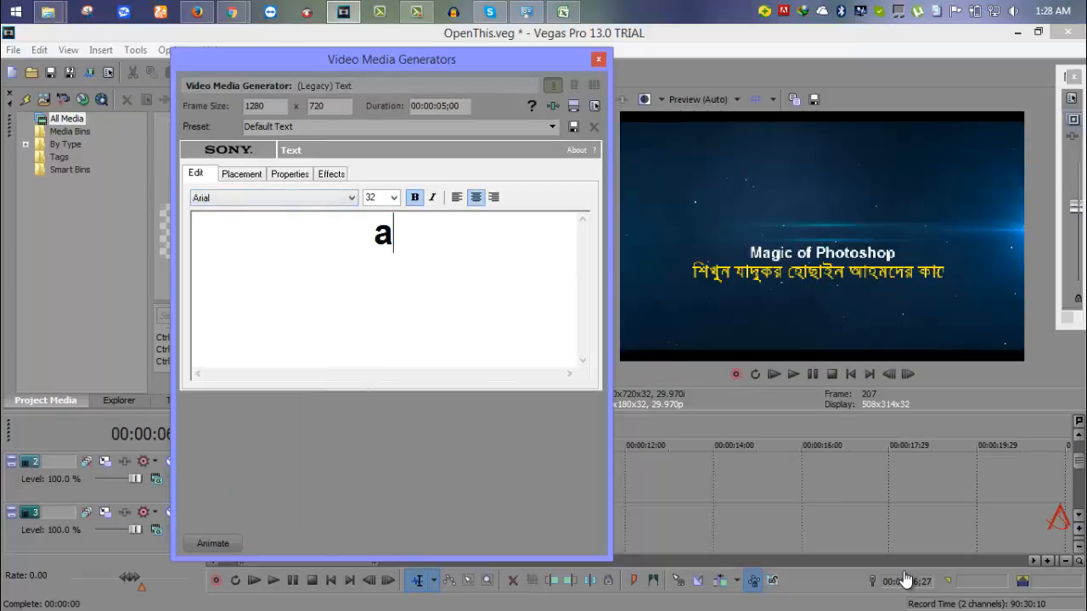
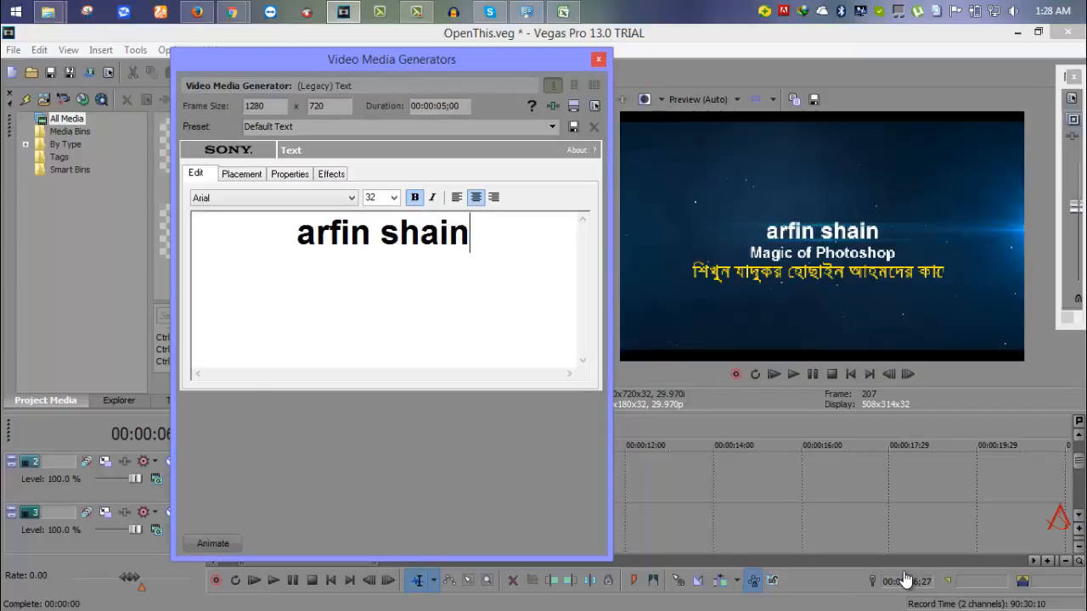
key(Escape)
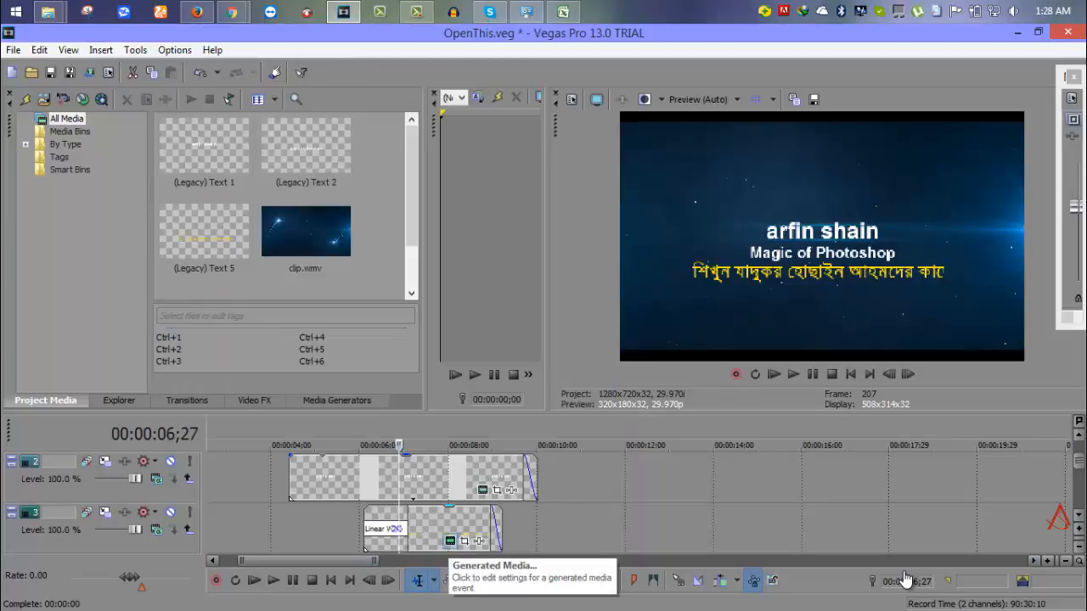
Replace the yellow bottom line's Bengali sentence on track 3 with a short name.
click(450, 541)
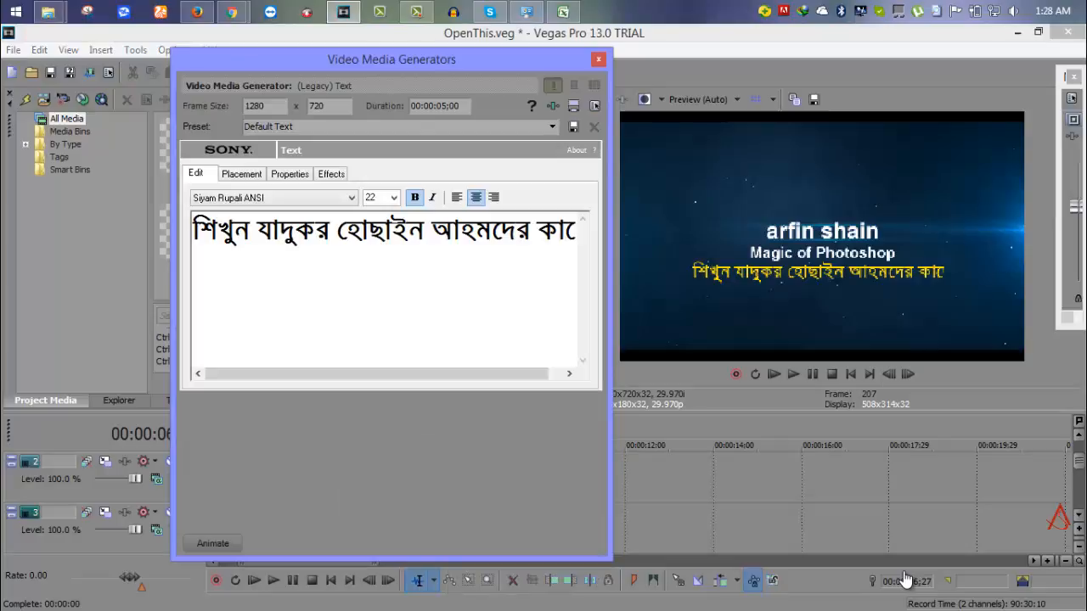
double_click(225, 231)
double_click(225, 230)
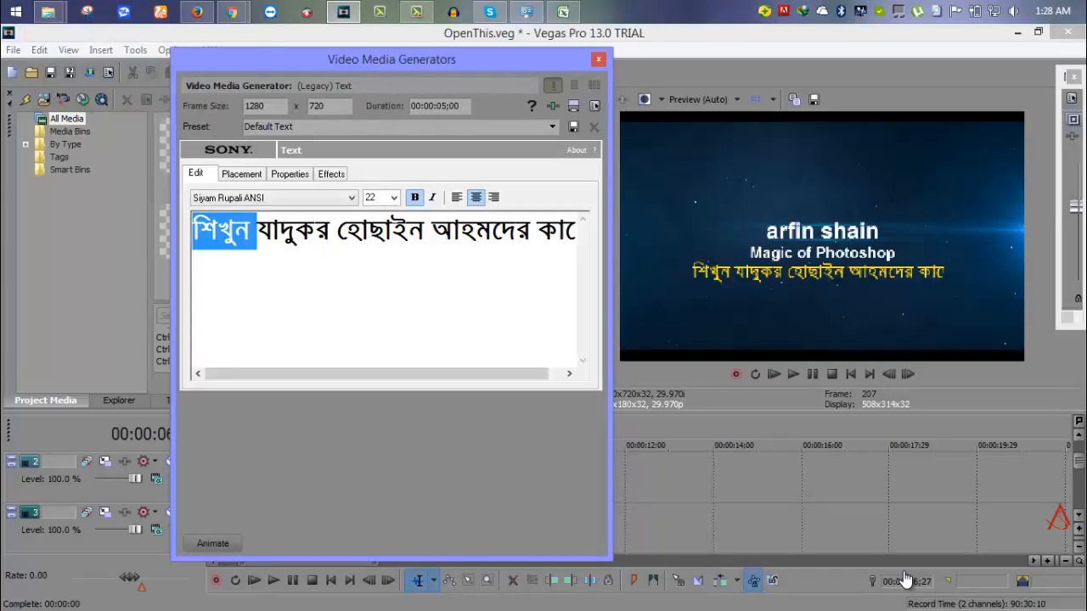
text(ধধ)
key(ctrl+a)
text(ar)
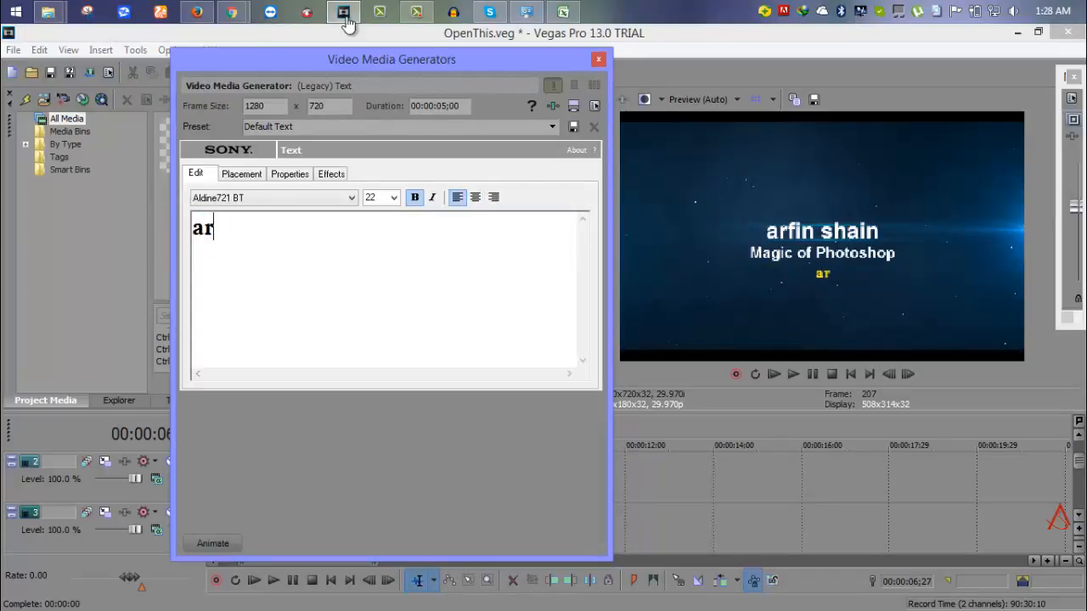
text(fin)
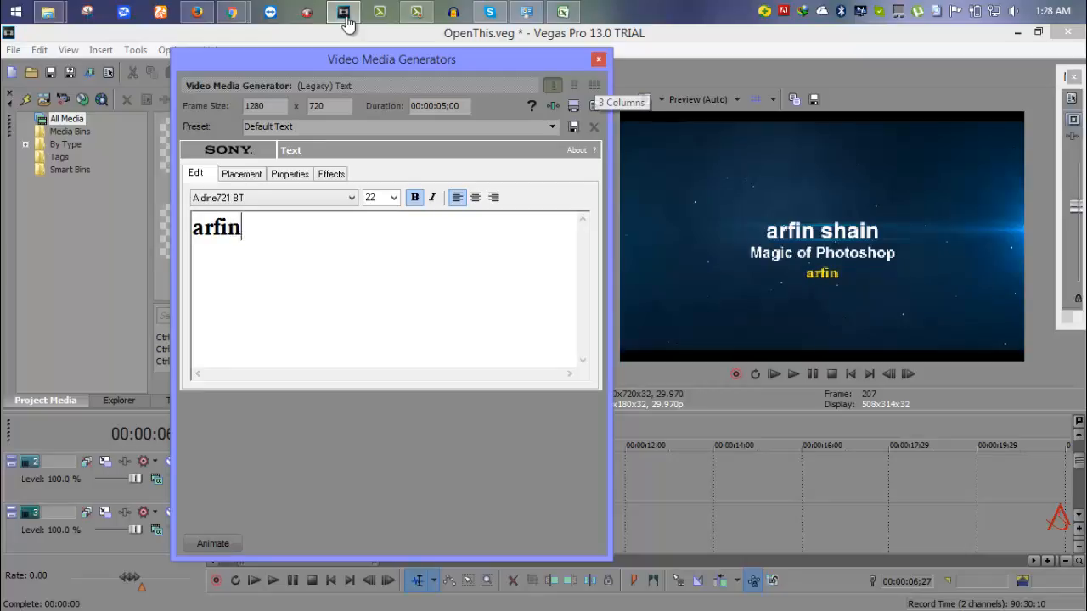
click(347, 20)
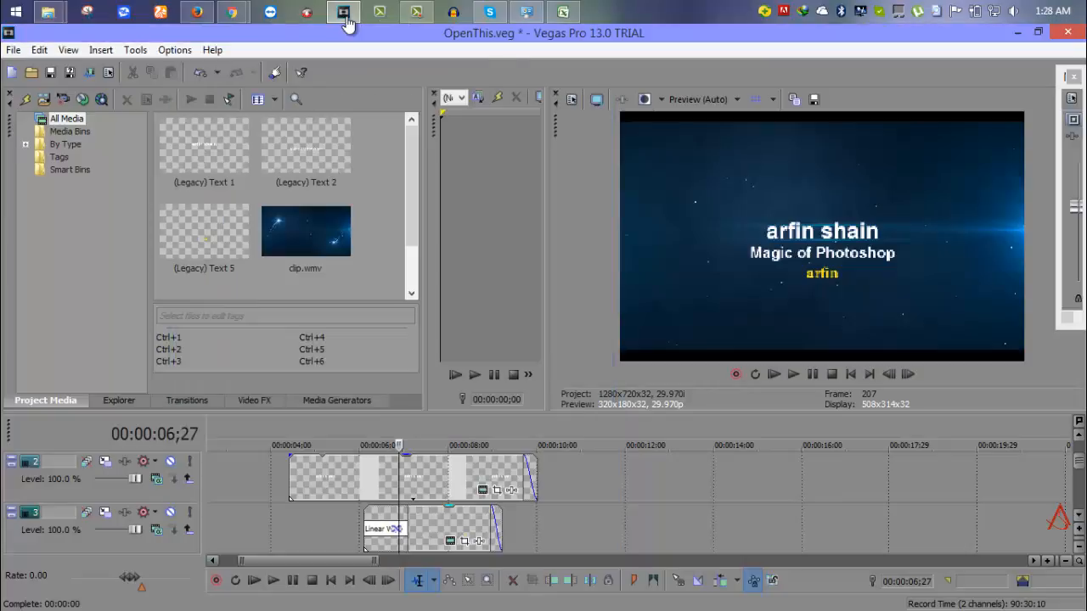
Preview the edited titles from 2;19, then park the cursor at 3;29 showing tracks 4-5.
key(space)
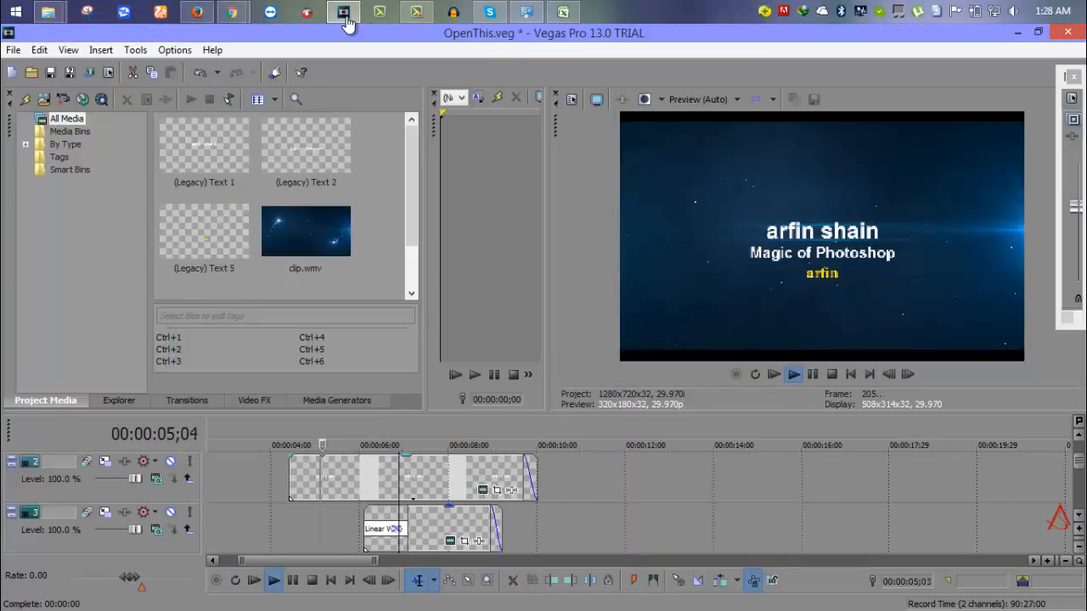
key(space)
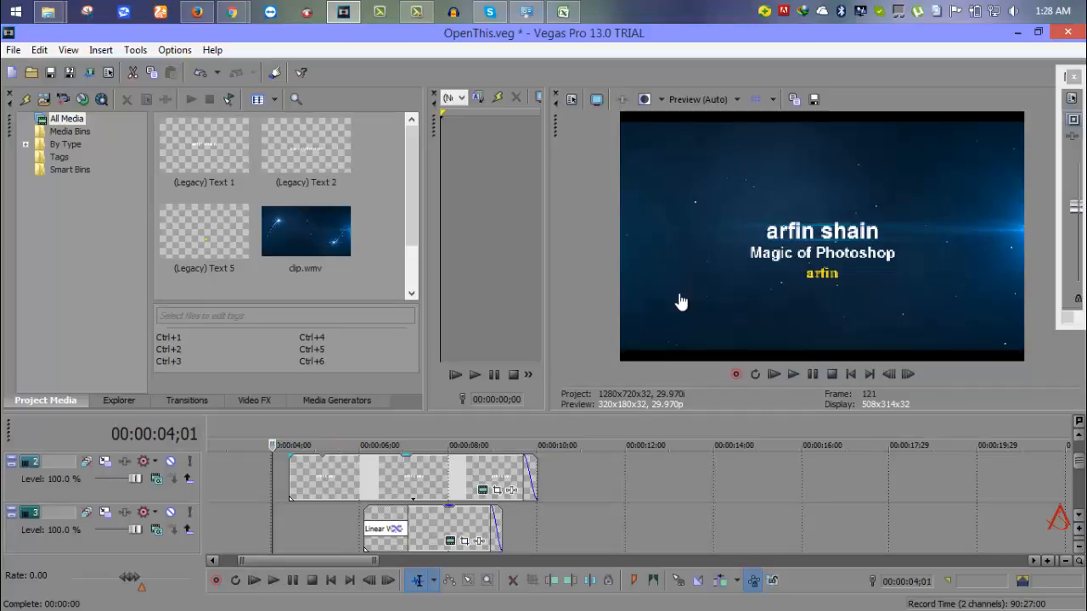
click(211, 478)
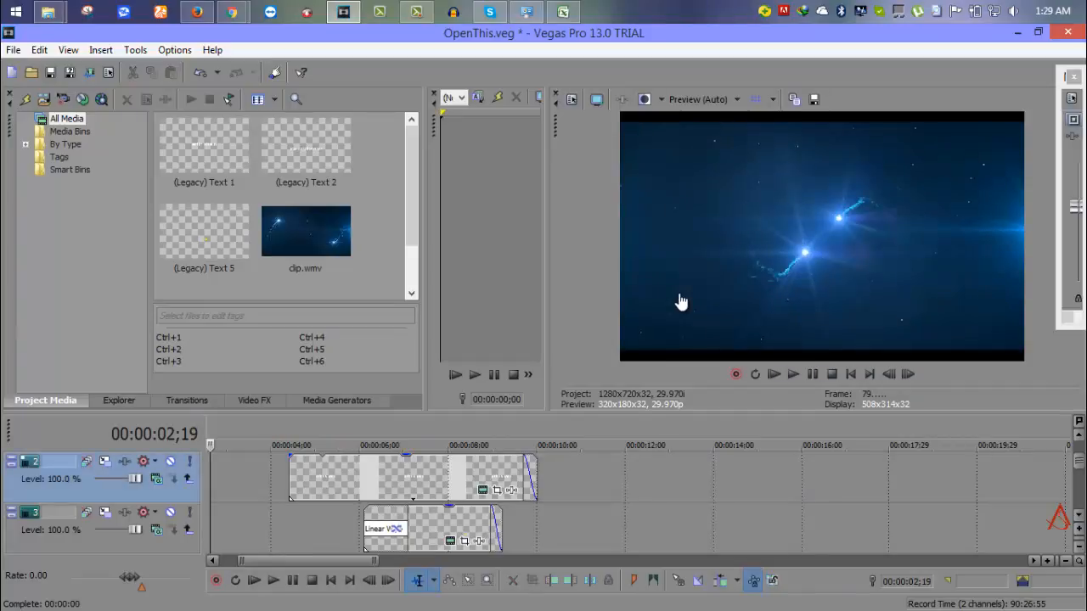
key(space)
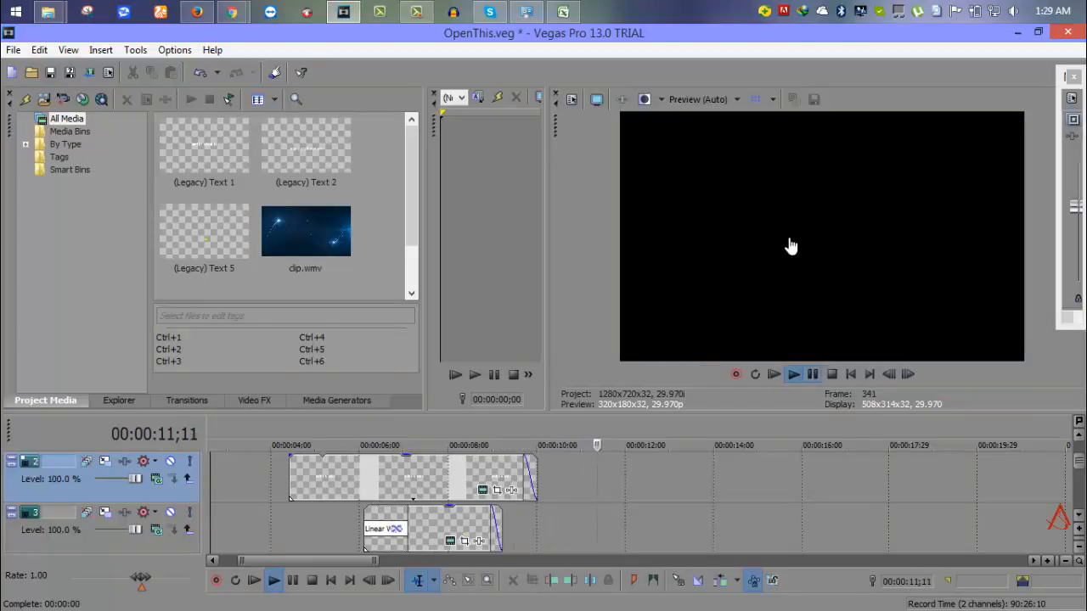
key(Return)
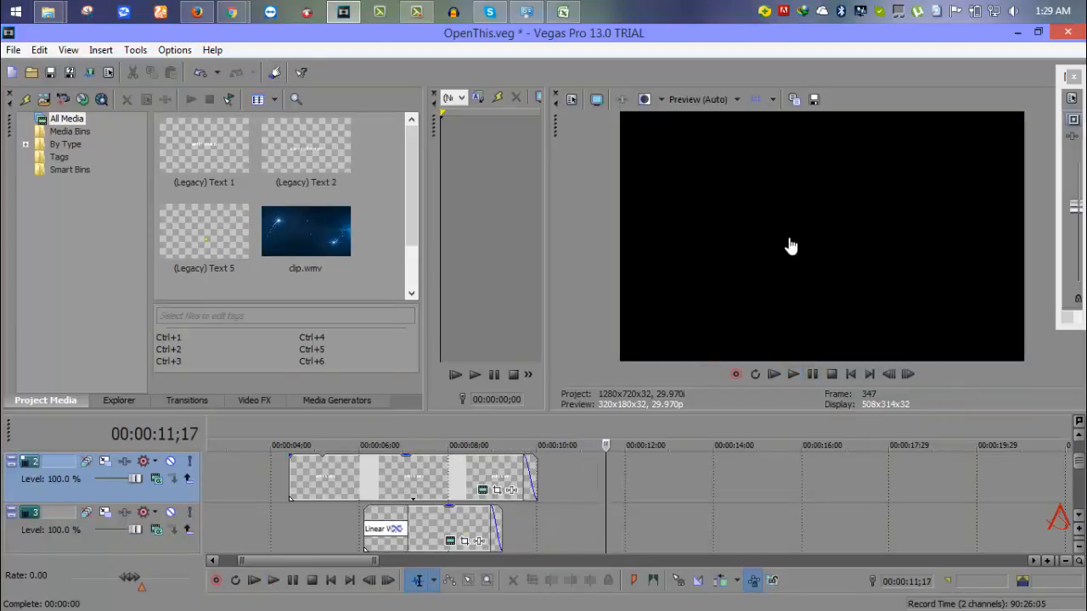
click(270, 528)
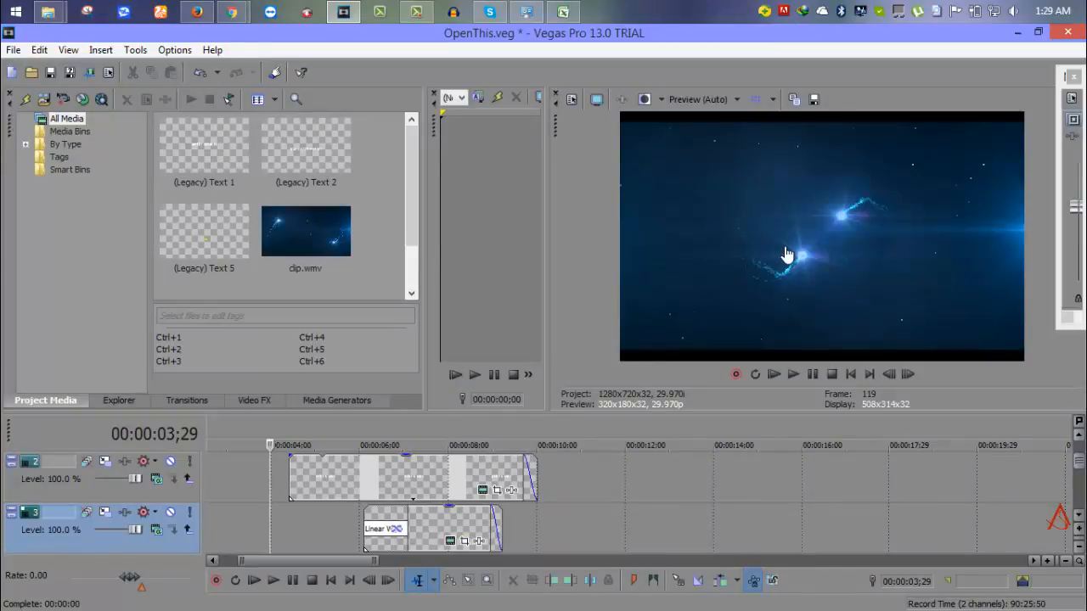
scroll(786, 258, down, 1)
scroll(785, 258, down, 1)
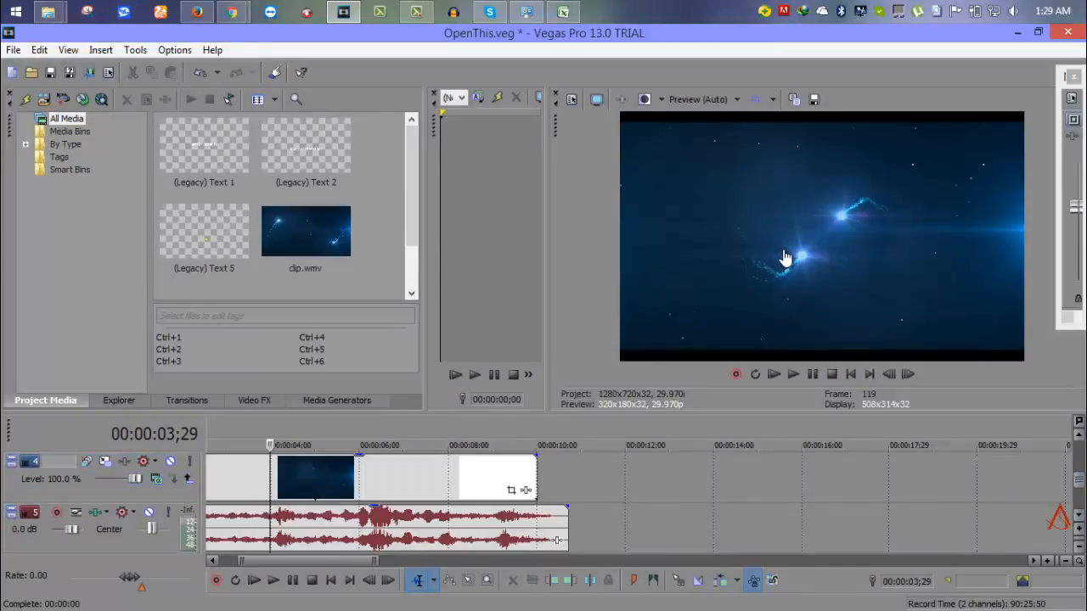
Cycle through the Video FX, Media Generators, Explorer, Project Media and Transitions panels, then open File.
key(alt+8)
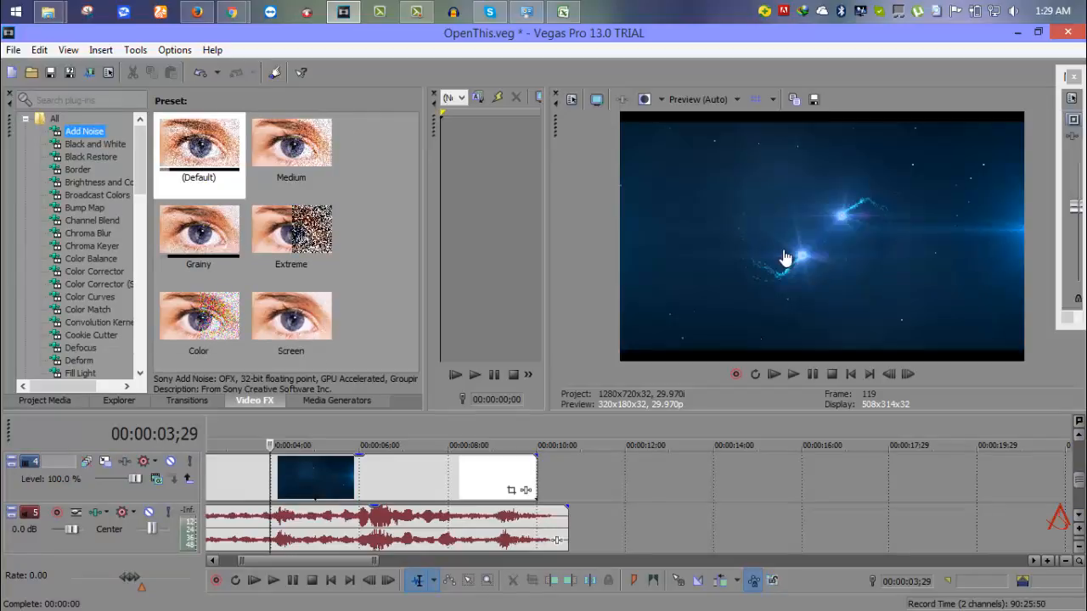
key(alt+9)
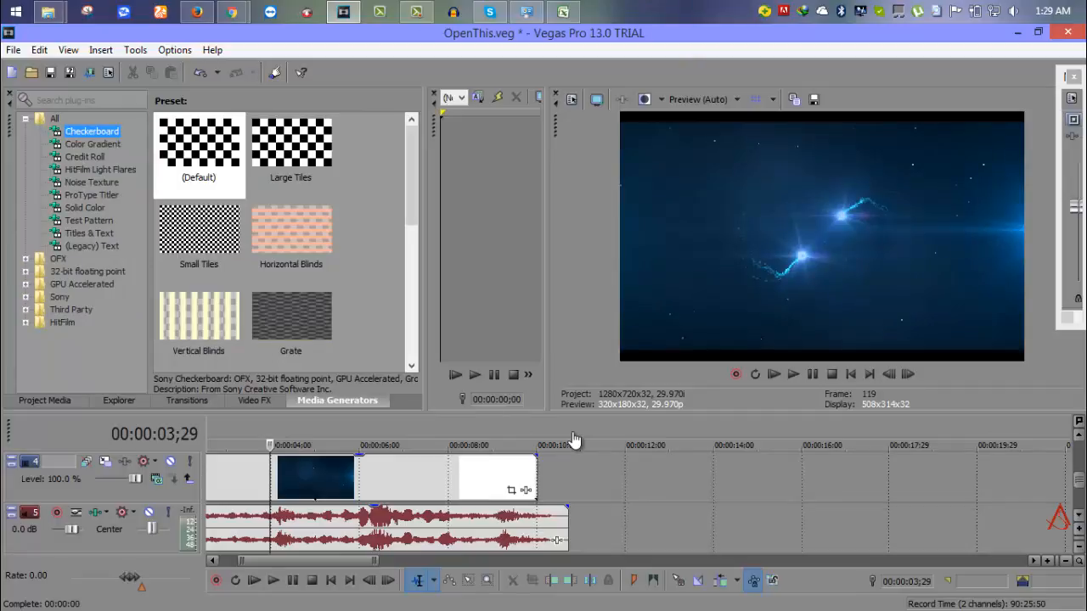
key(alt+1)
key(alt+4)
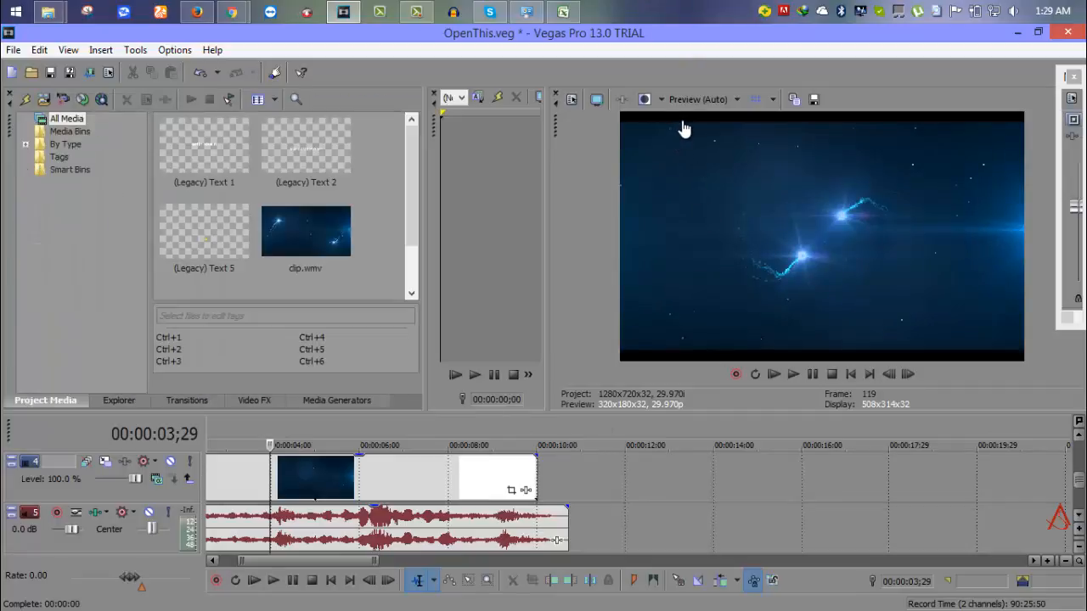
key(alt+7)
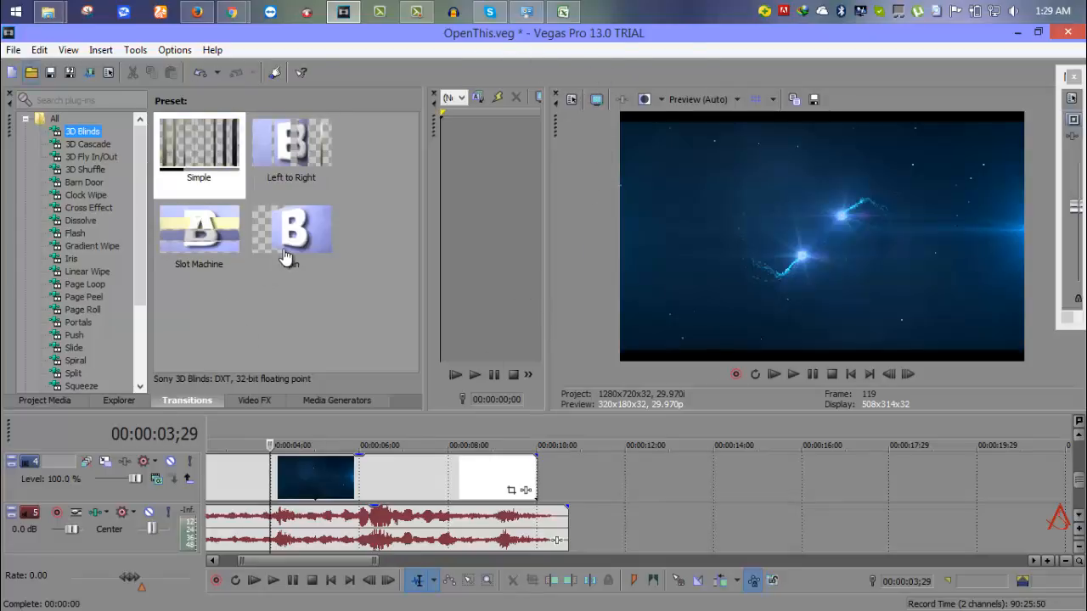
key(alt)
key(alt)
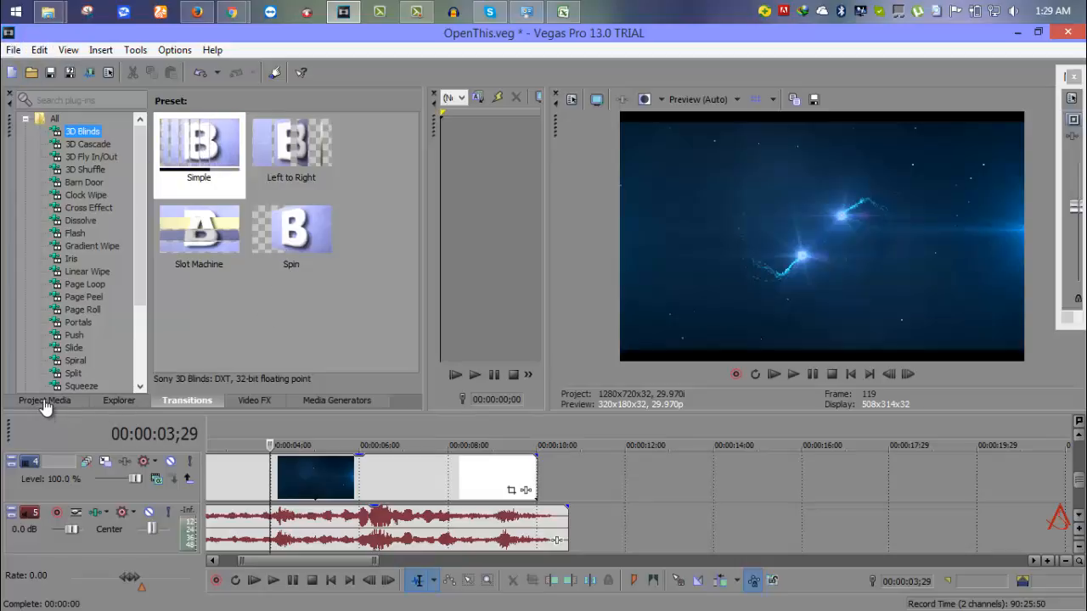
key(alt+f)
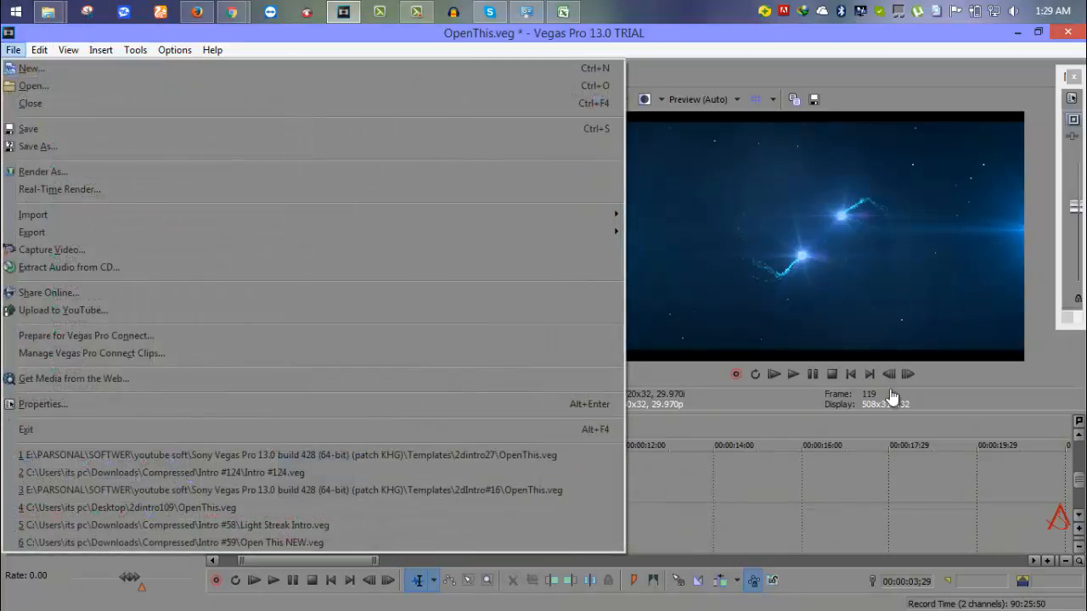
In Render As, pick the Windows Media Video V11 8 Mbps HD 1080-30p template for OpenThis.wmv.
key(Down)
key(Down)
key(Down)
key(Down)
key(Down)
key(Down)
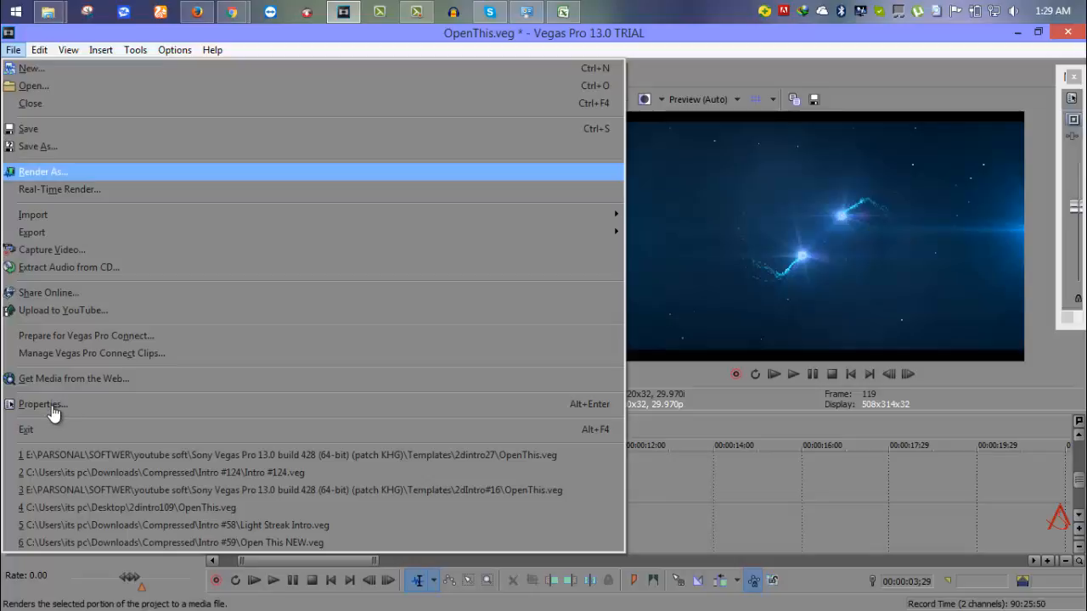
key(Escape)
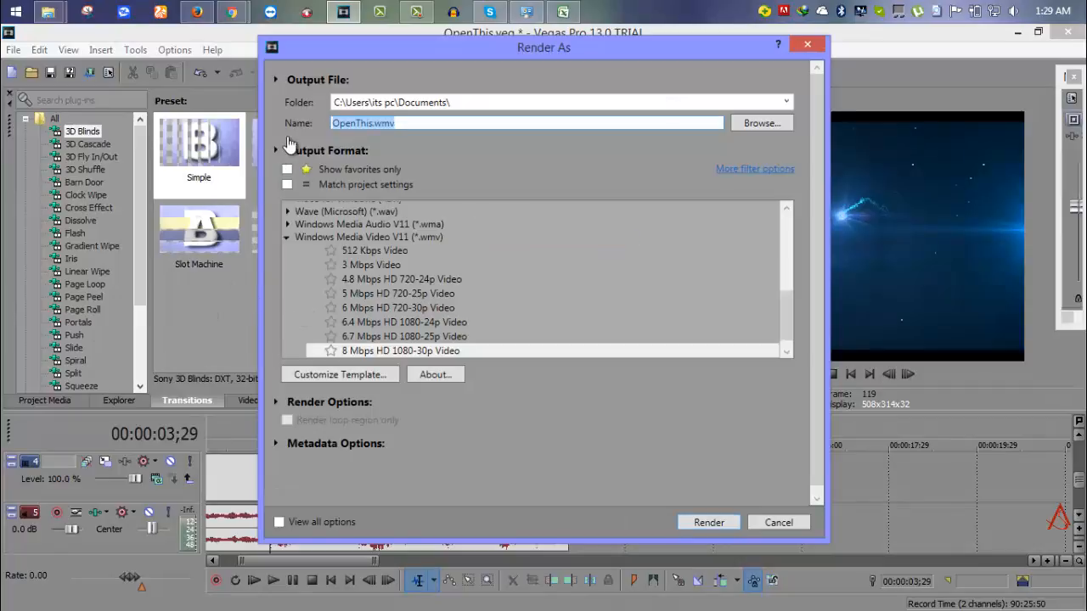
click(297, 309)
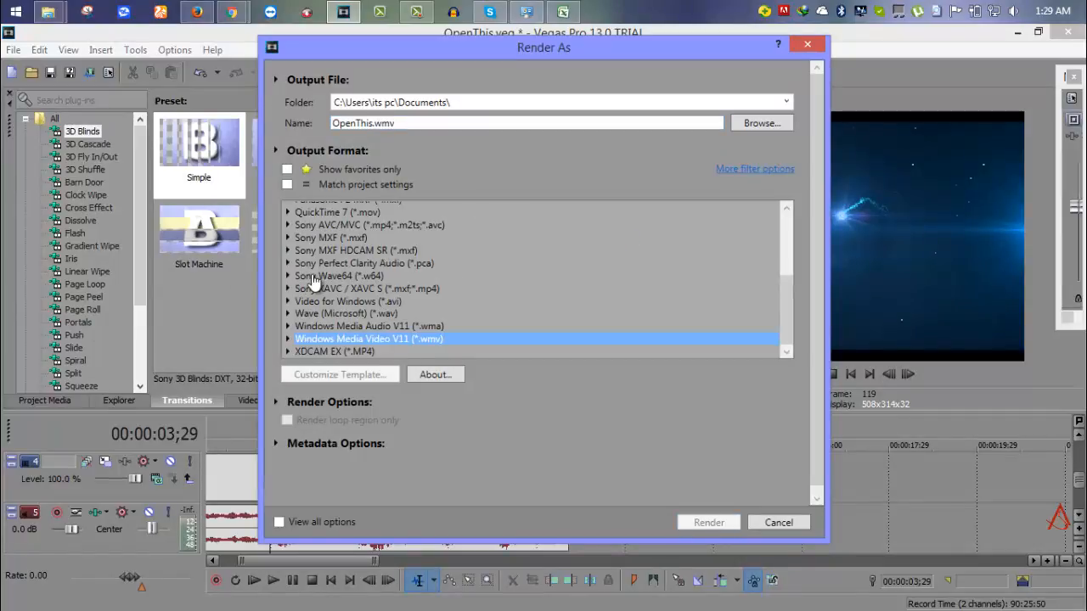
scroll(280, 282, up, 4)
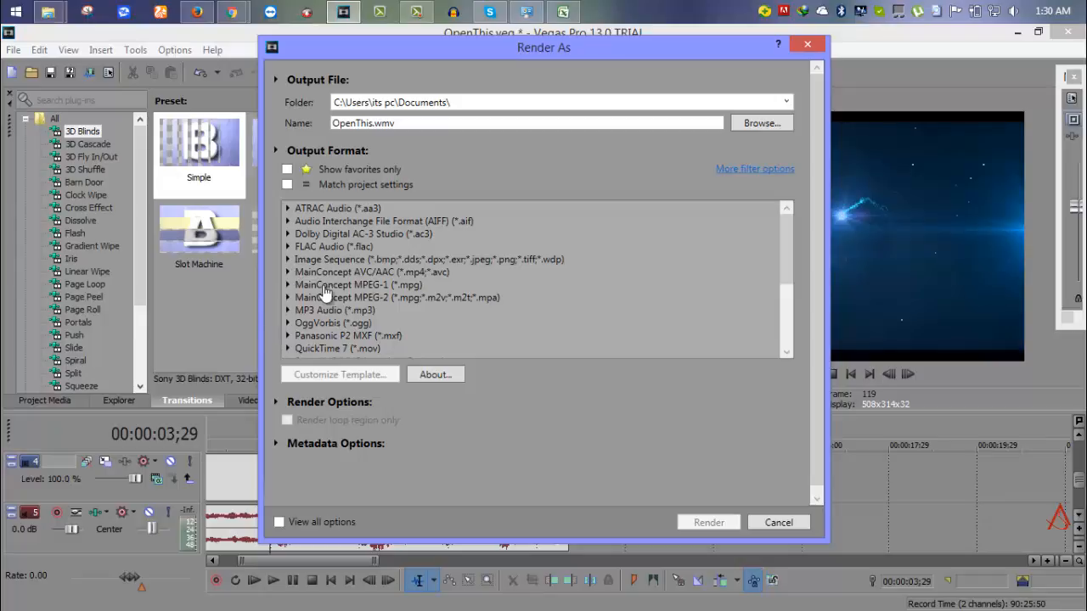
scroll(556, 170, down, 4)
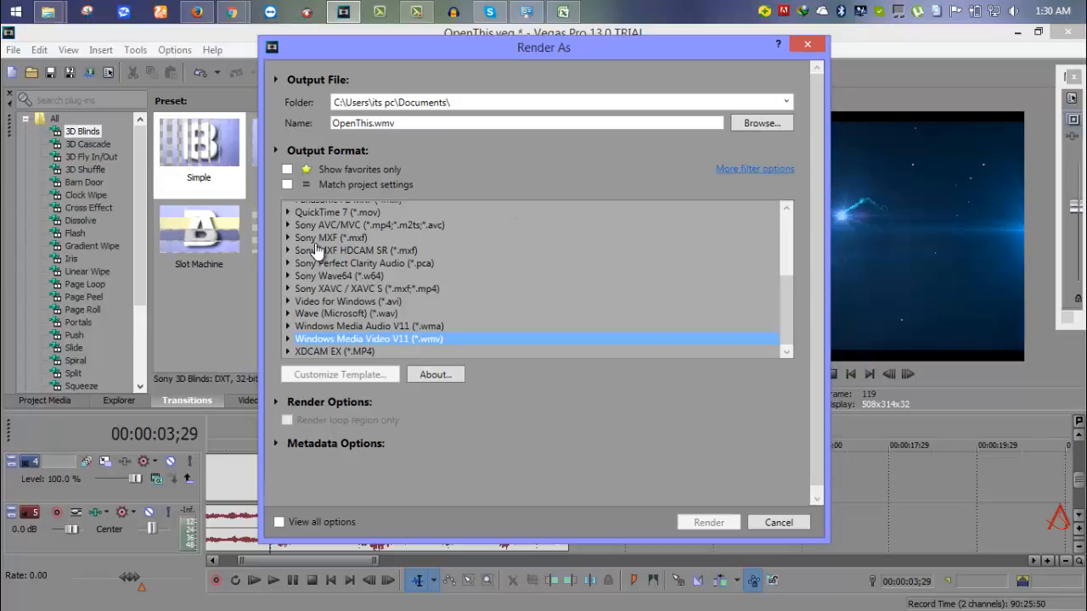
click(287, 339)
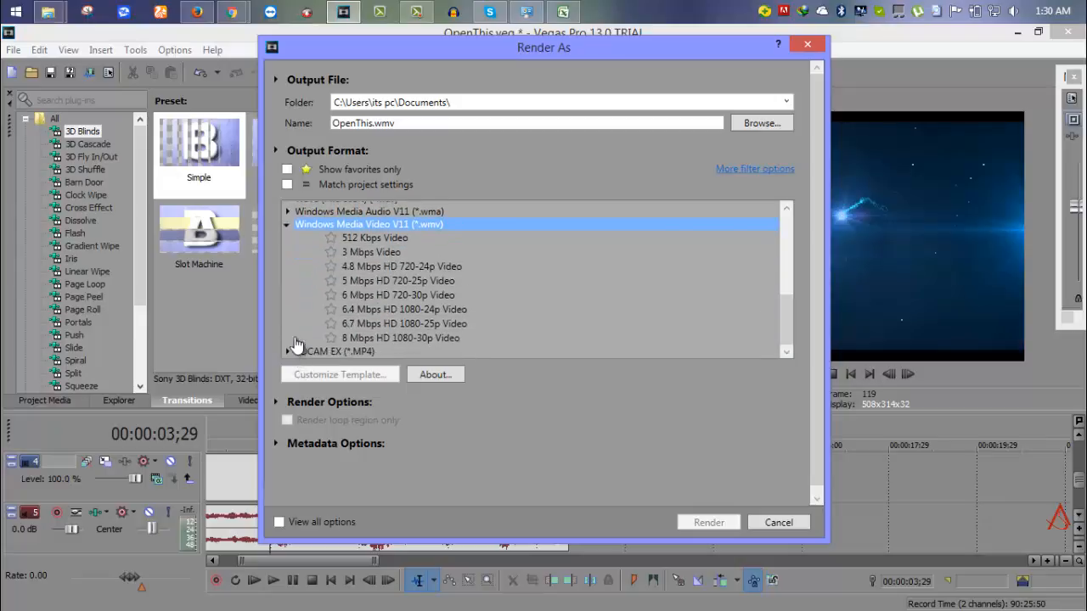
click(720, 338)
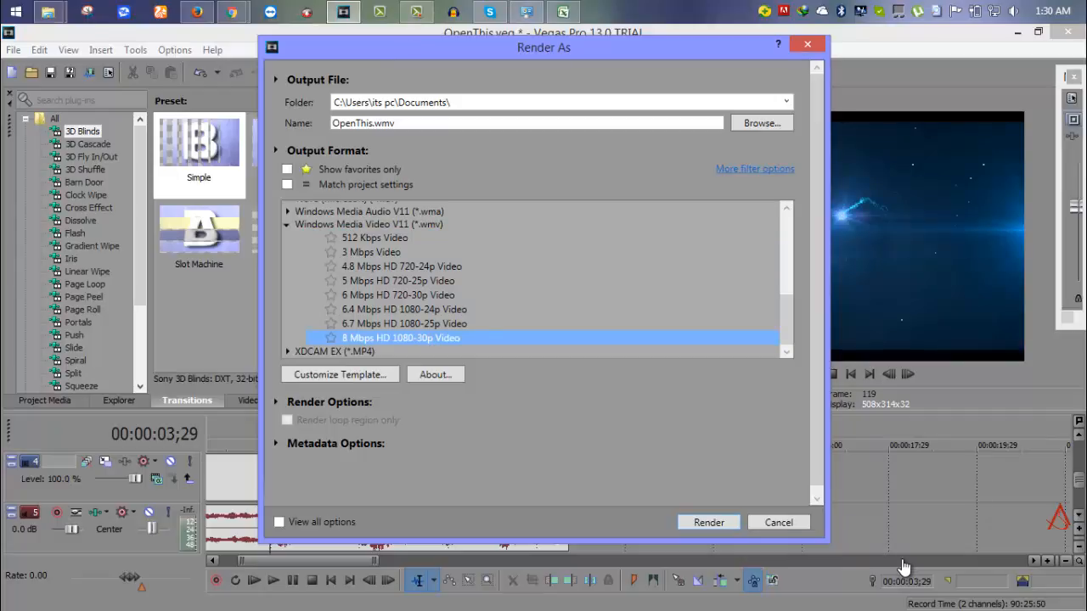
Render the project to OpenThis.wmv in Documents and play the finished video.
key(Return)
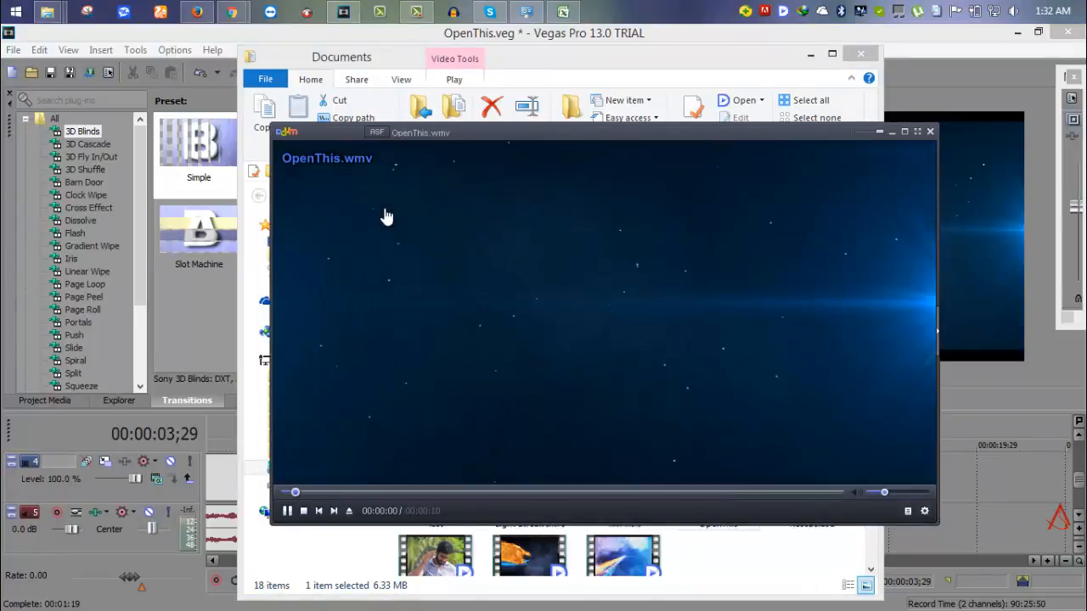
Close KMPlayer once OpenThis.wmv finishes playing, then close the Documents window.
scroll(386, 216, down, 1)
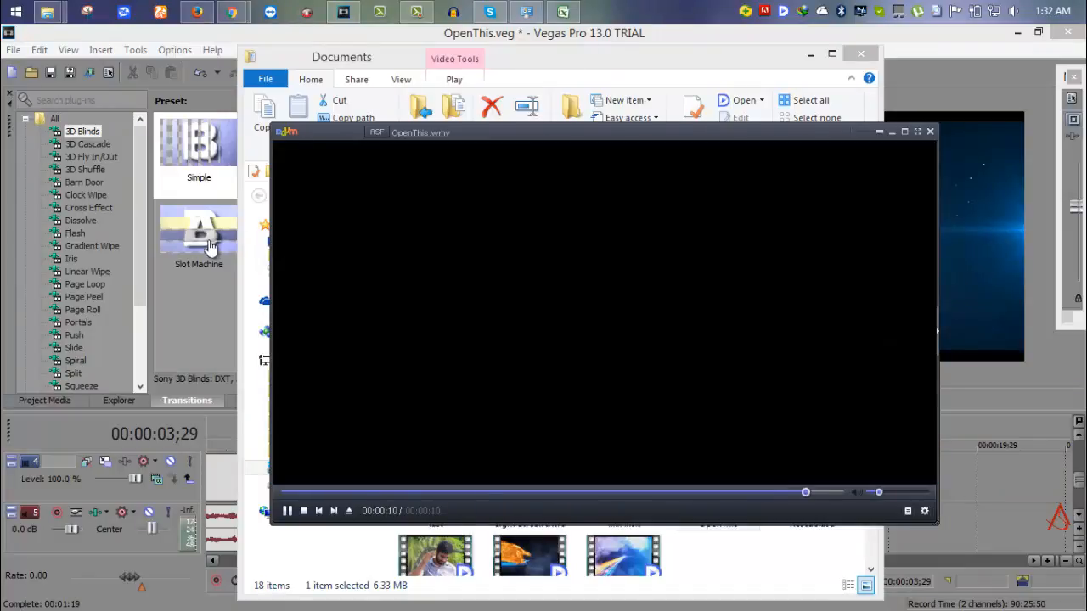
click(929, 132)
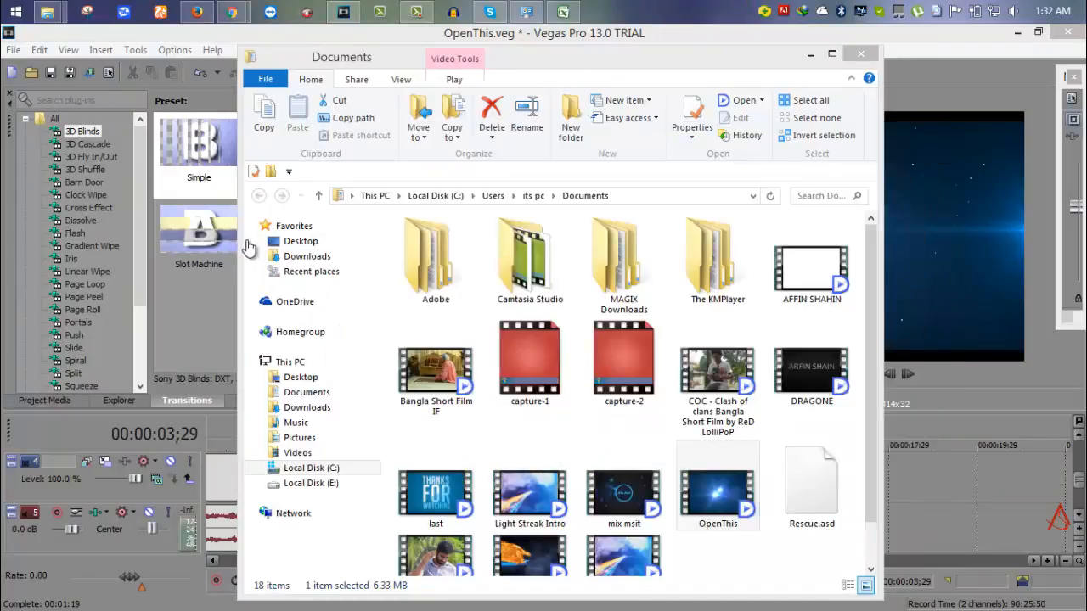
click(861, 54)
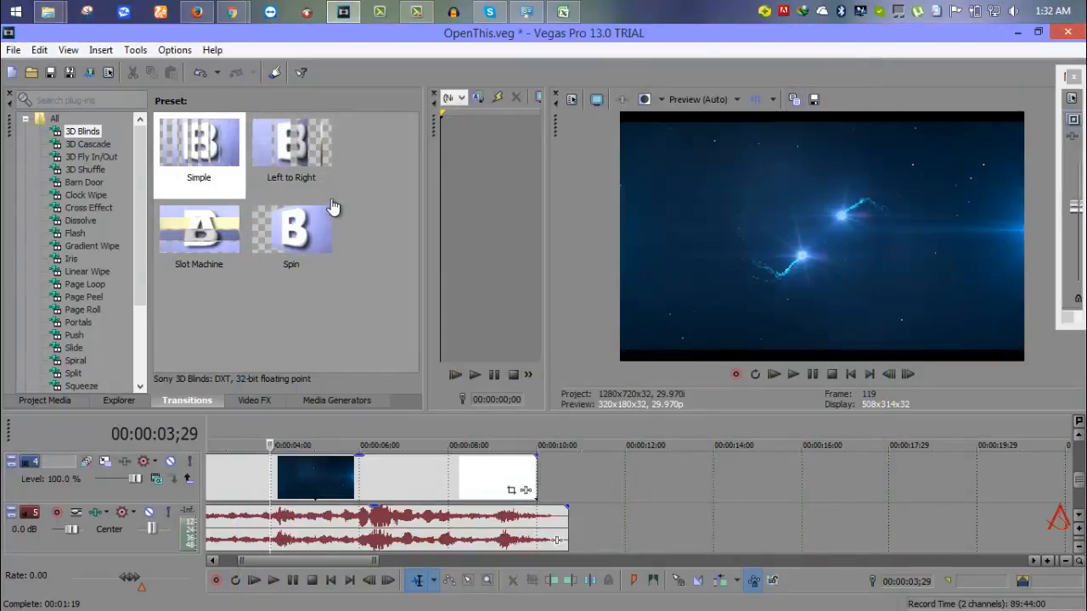
Check Project Media, then exit Vegas Pro without saving and dismiss the trial reminder.
click(45, 401)
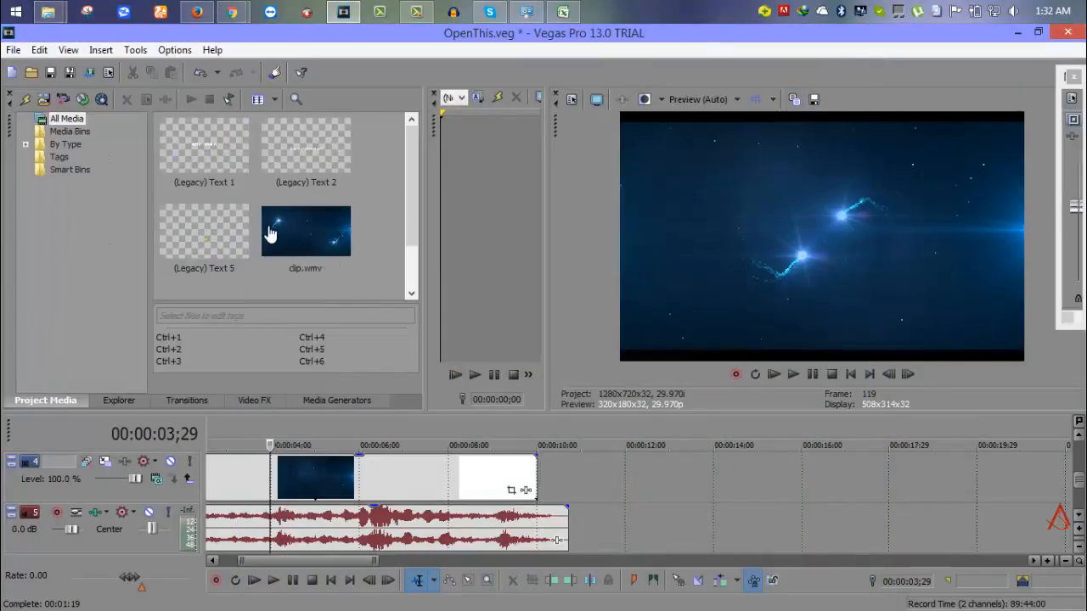
scroll(341, 268, down, 3)
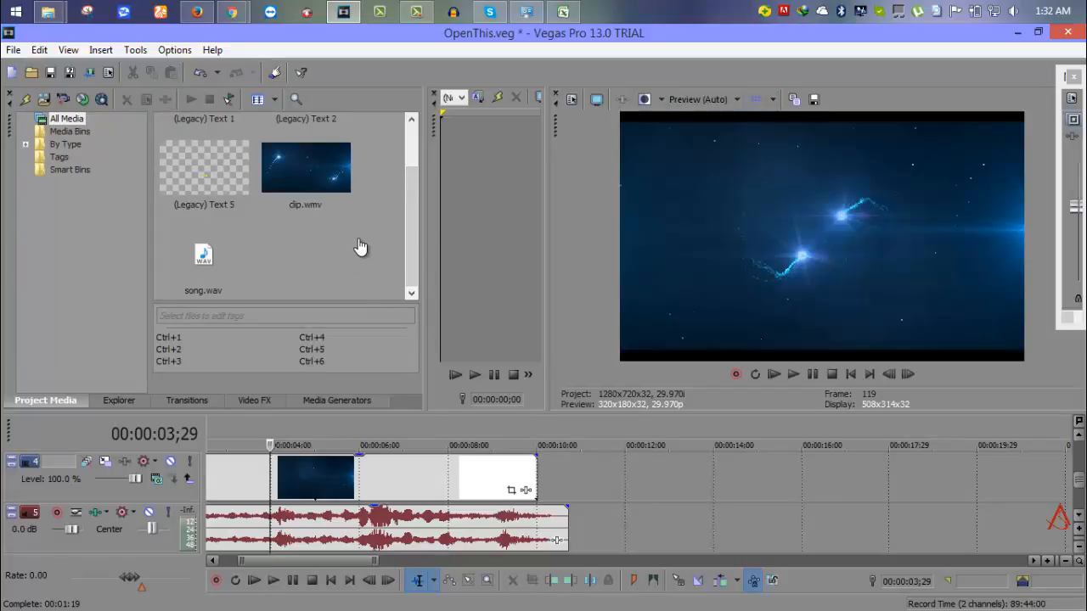
key(alt+F4)
key(Right)
key(Return)
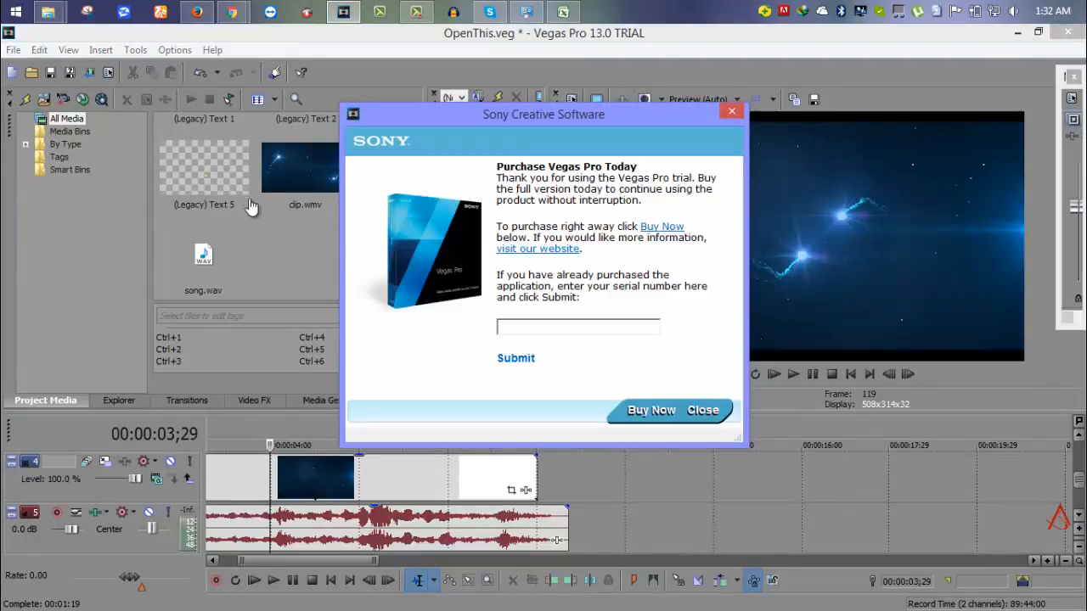
key(alt+F4)
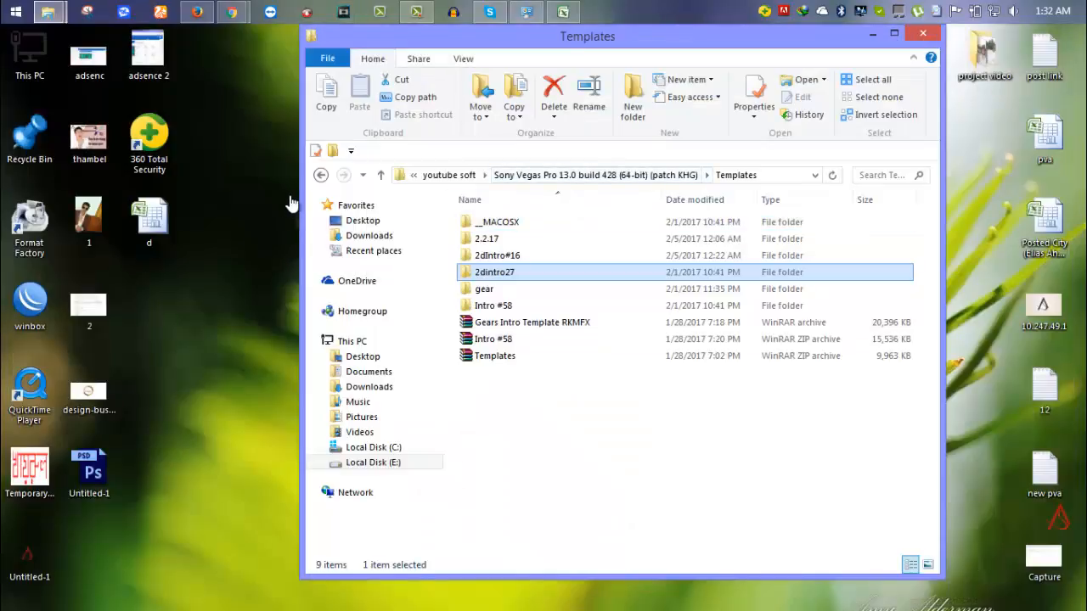
Minimise the Templates folder window and refresh the desktop repeatedly.
click(351, 268)
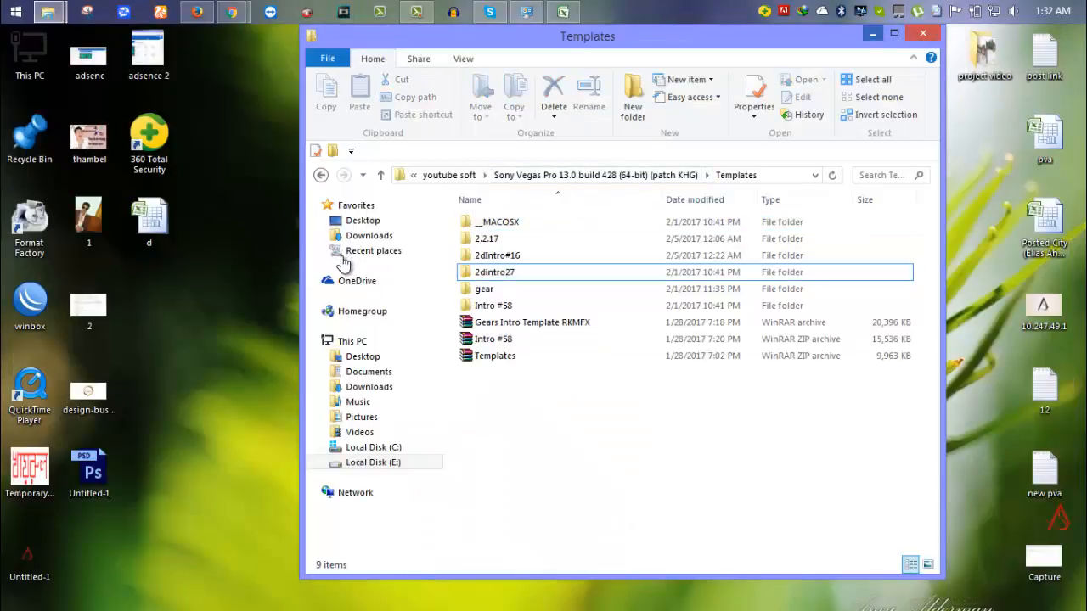
key(super+d)
right_click(416, 178)
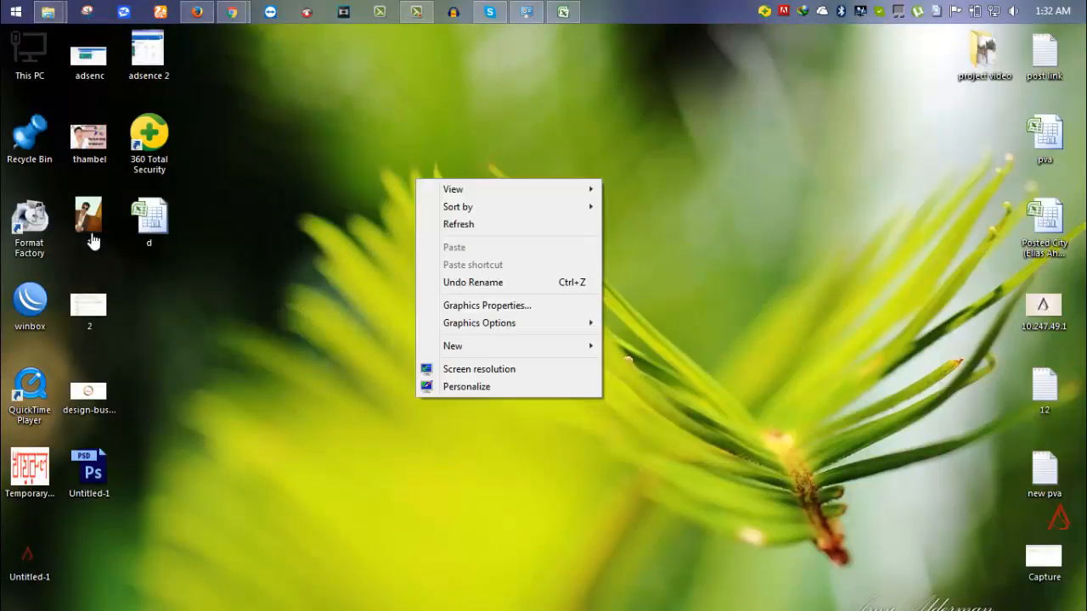
click(451, 224)
right_click(456, 186)
click(497, 230)
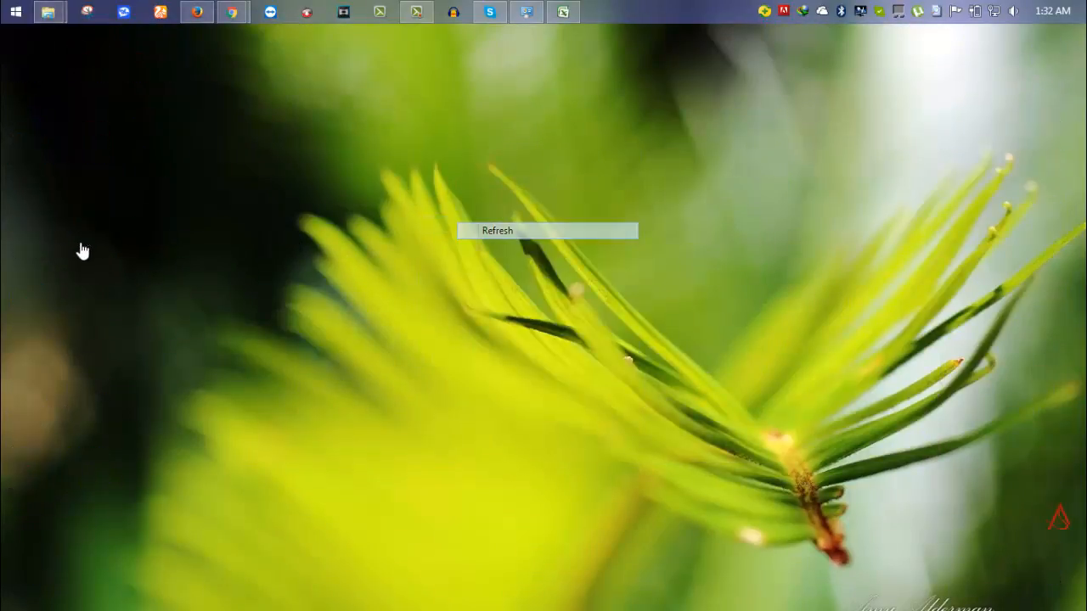
right_click(452, 171)
click(498, 215)
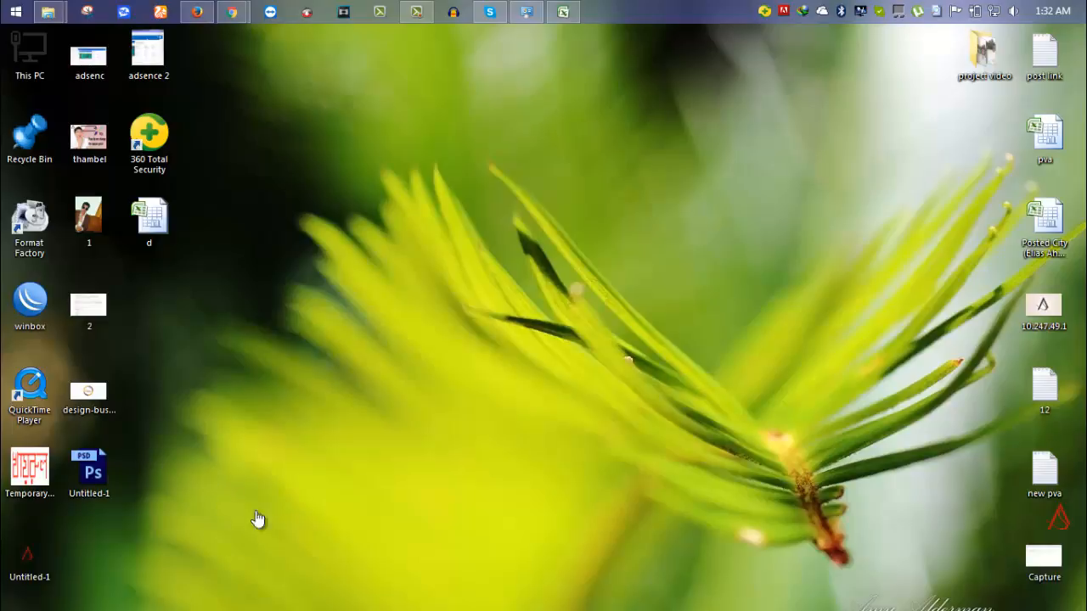
right_click(474, 233)
click(518, 278)
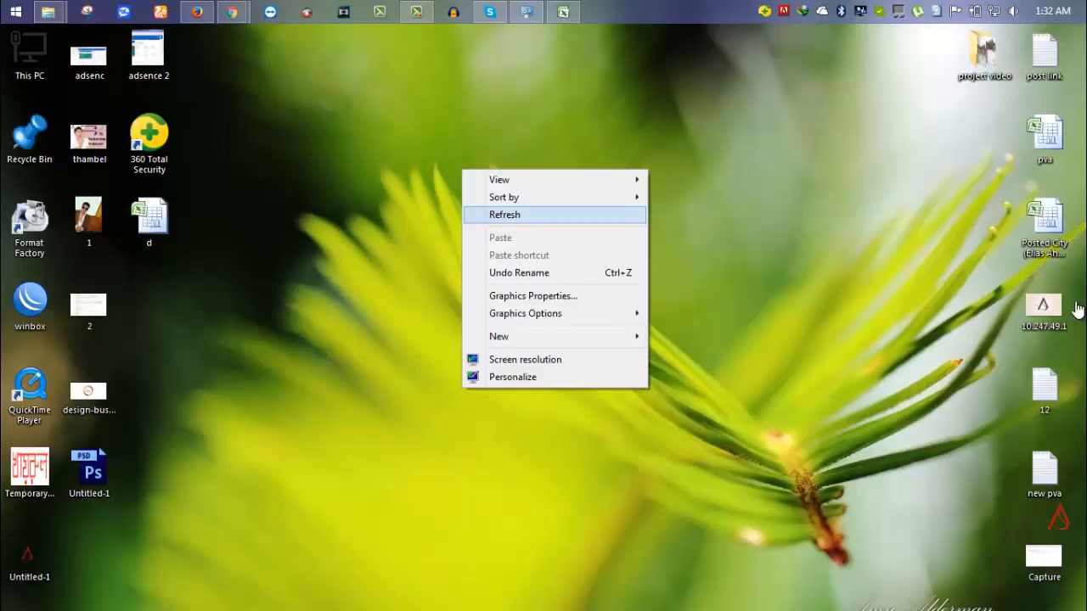
key(Return)
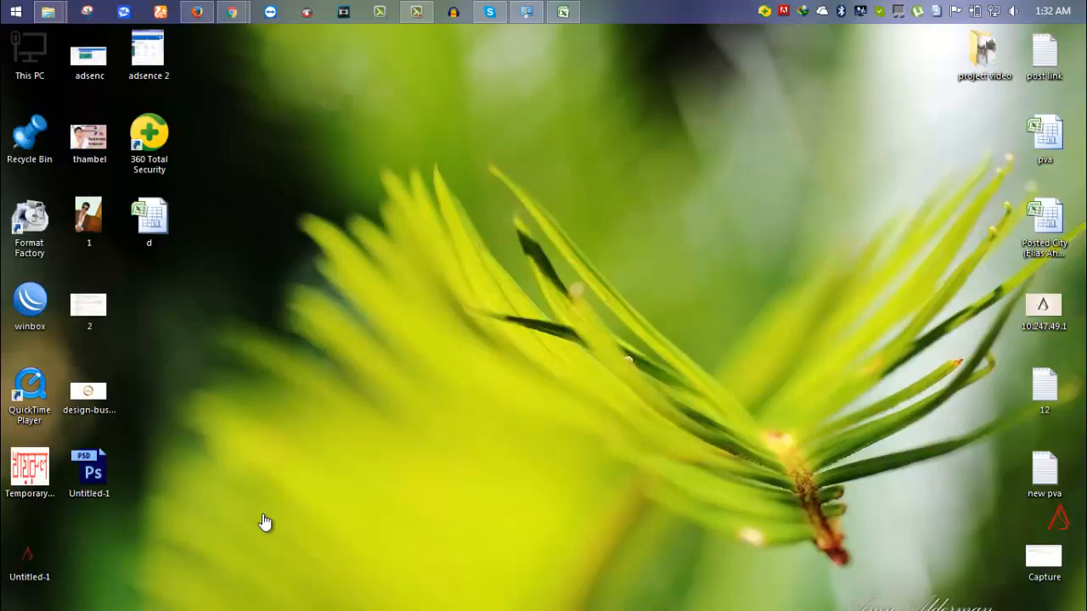
right_click(448, 111)
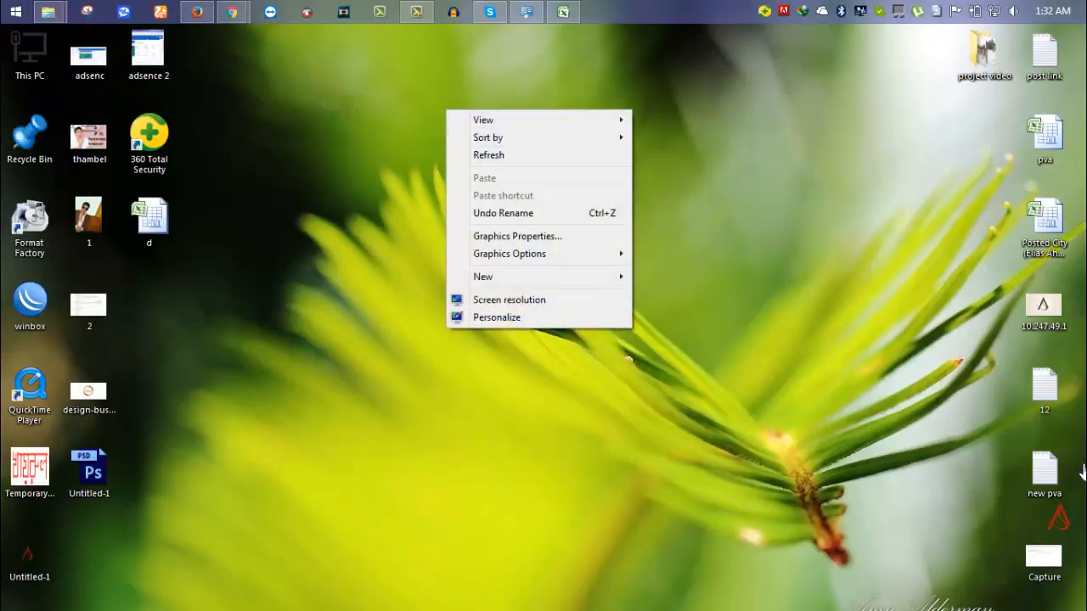
click(489, 156)
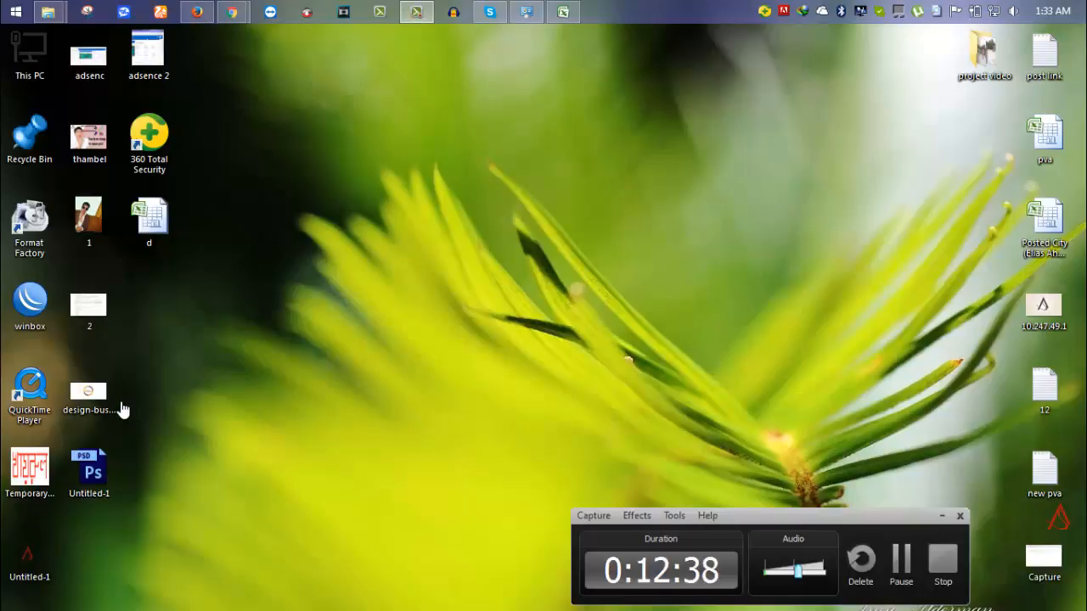